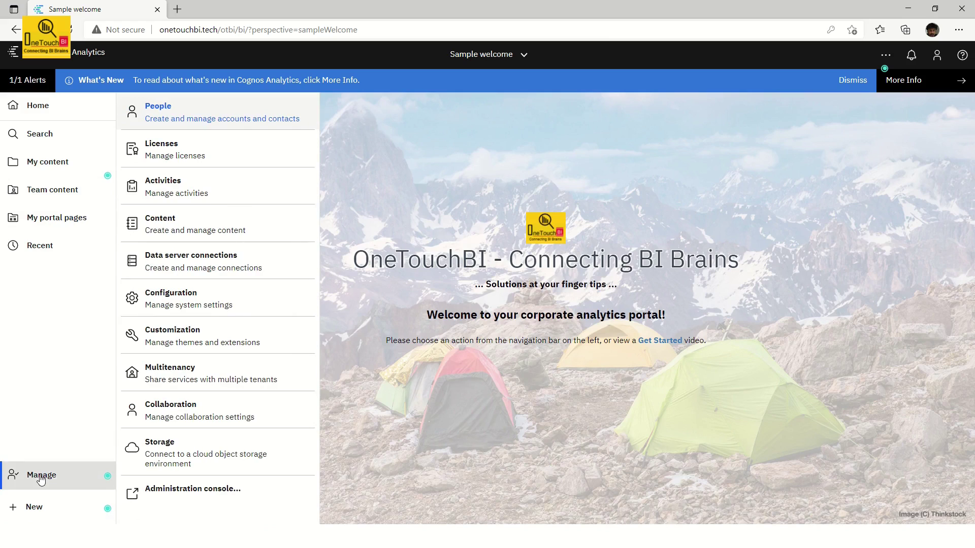
# Go to Configuration > Content Administration in the administration console to list the five existing tasks
pyautogui.click(201, 497)
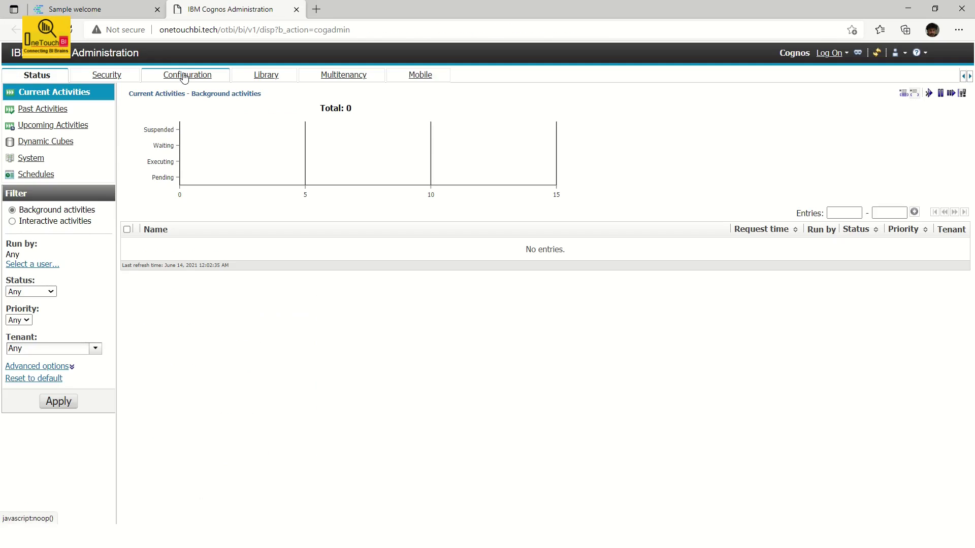
pyautogui.click(184, 76)
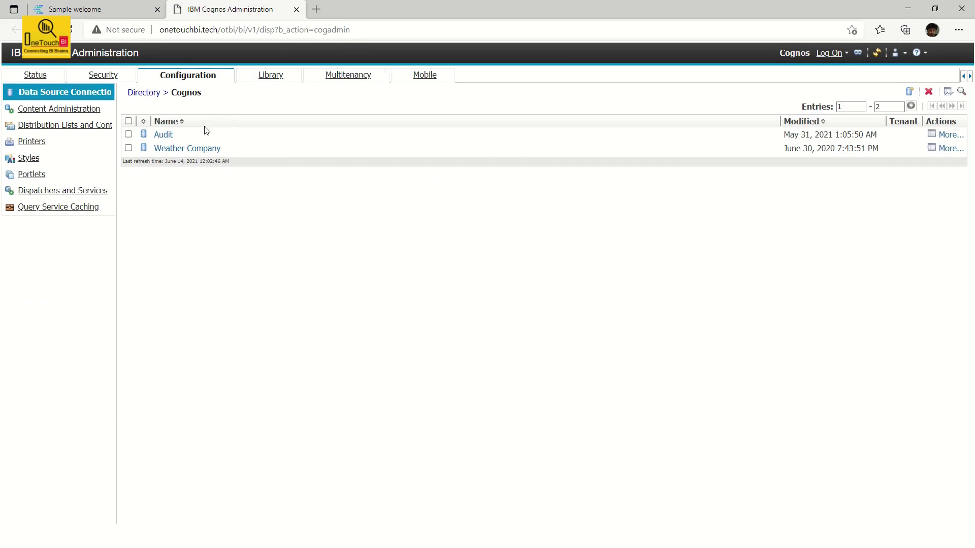
pyautogui.click(57, 111)
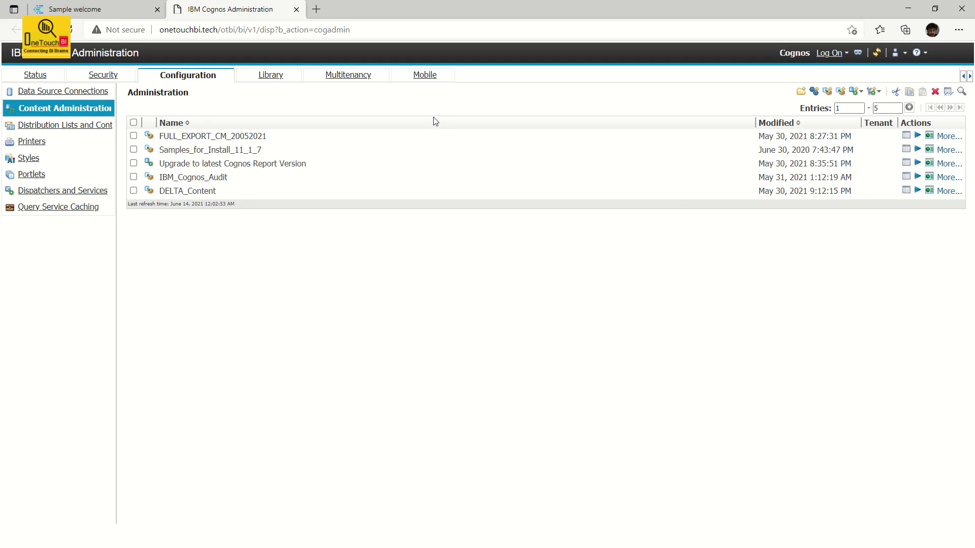
pyautogui.click(862, 93)
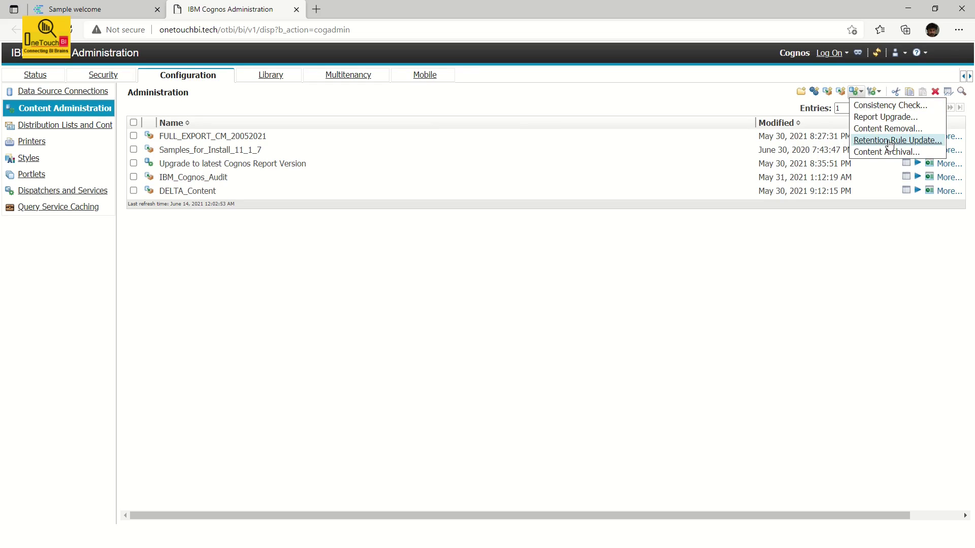
# Create a Retention Rule Update task named 'CM - Retention Rule Update' with description and screen tip
pyautogui.click(889, 142)
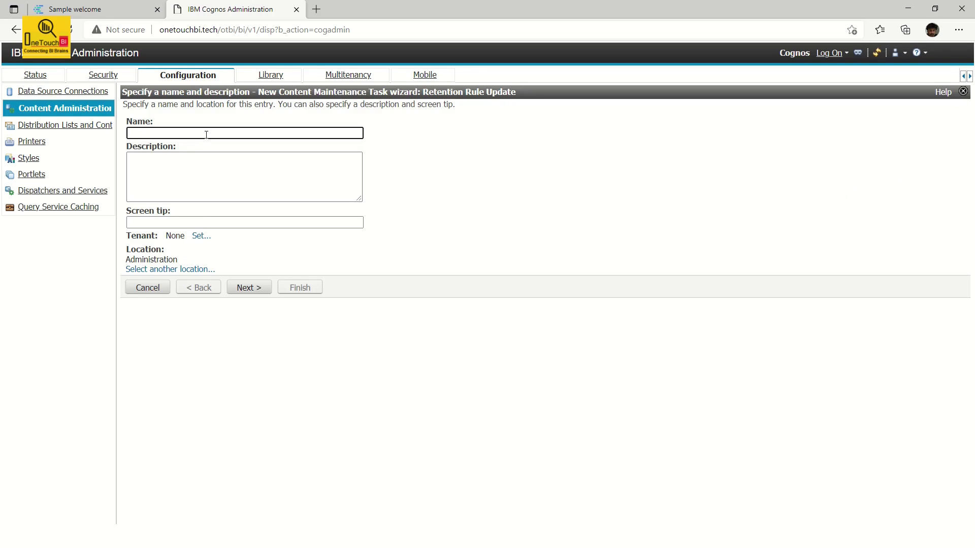
pyautogui.click(206, 134)
pyautogui.write('CM - Retnention Rule Update')
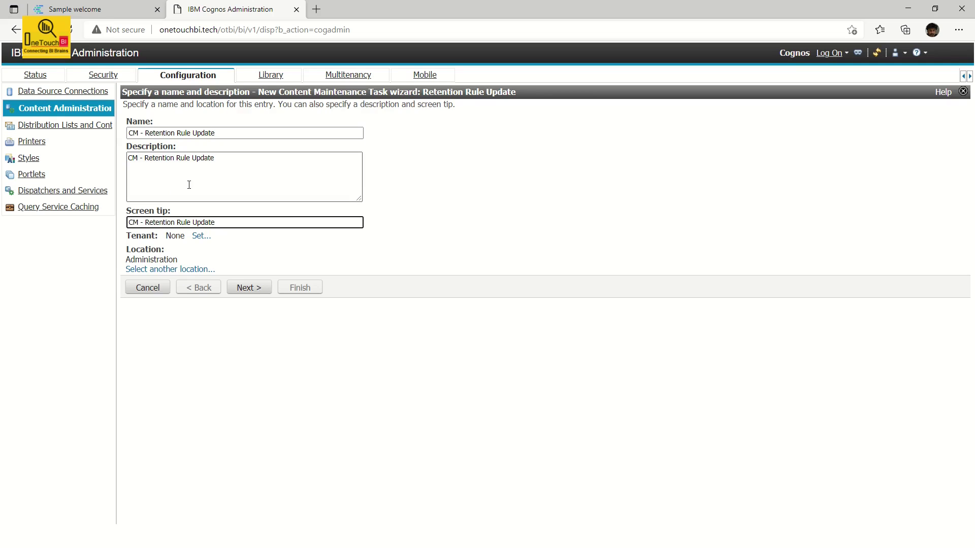
pyautogui.click(250, 289)
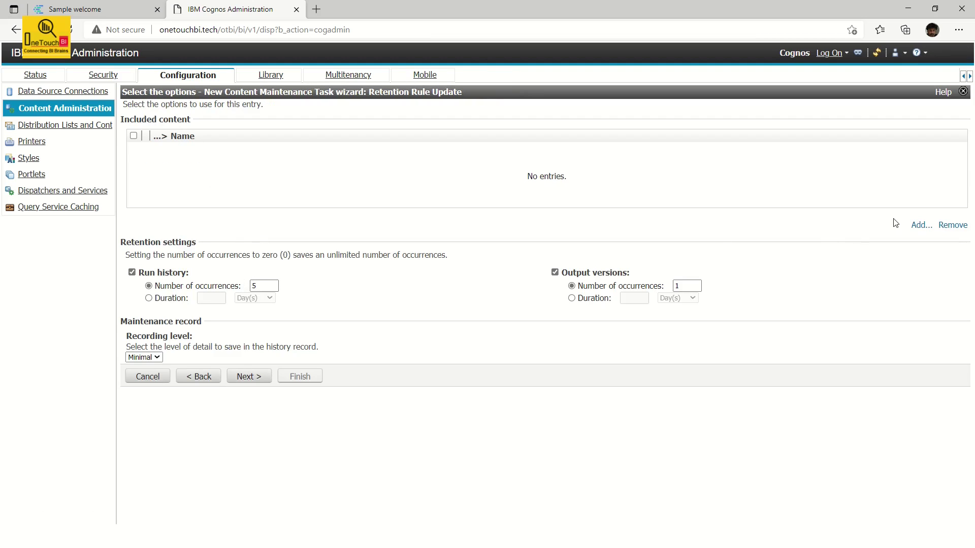
# Add Directory, My Folders and Team Content as the task's selected entries
pyautogui.click(920, 225)
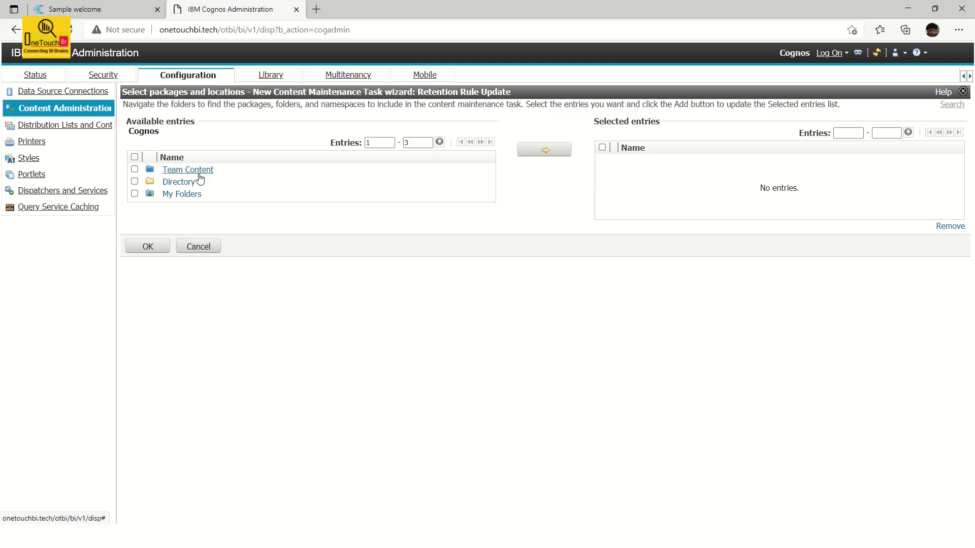
pyautogui.click(134, 156)
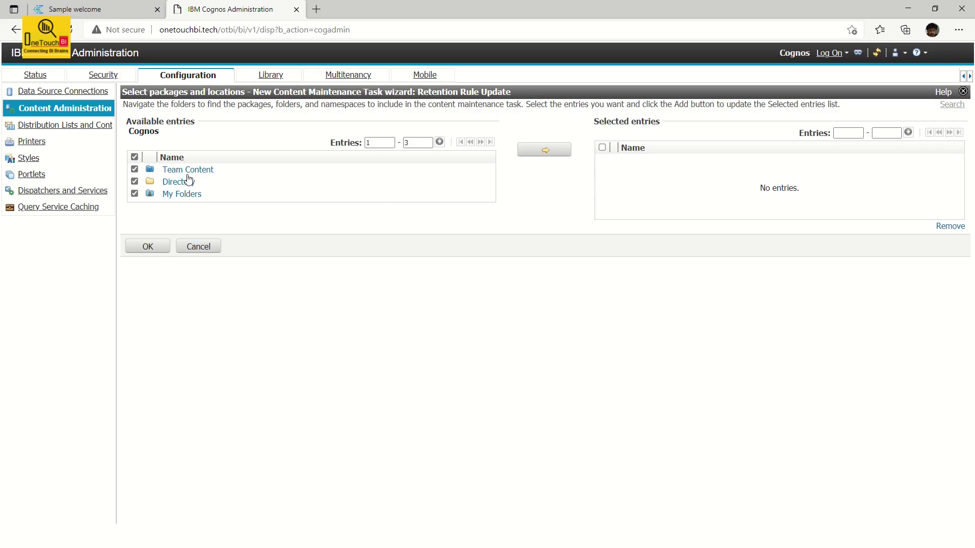
pyautogui.click(544, 151)
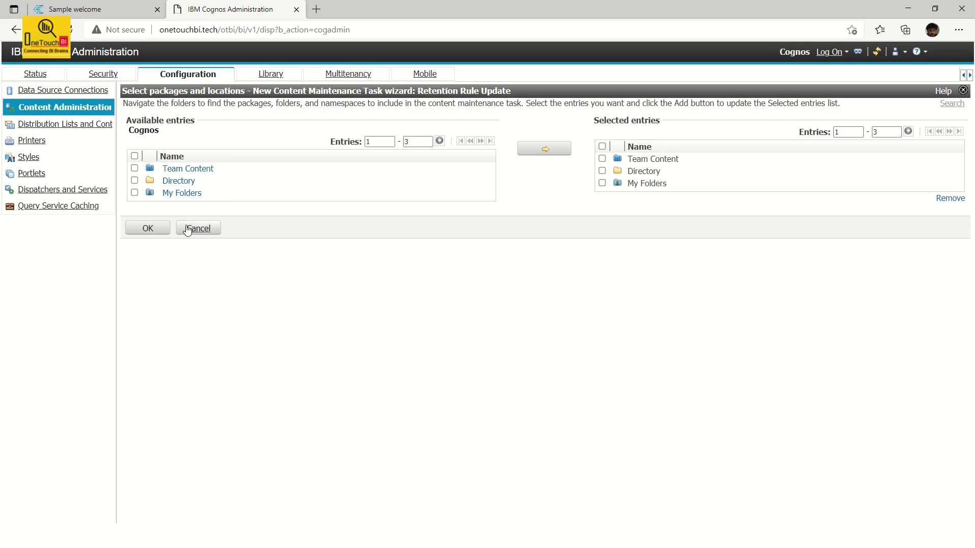
pyautogui.click(148, 228)
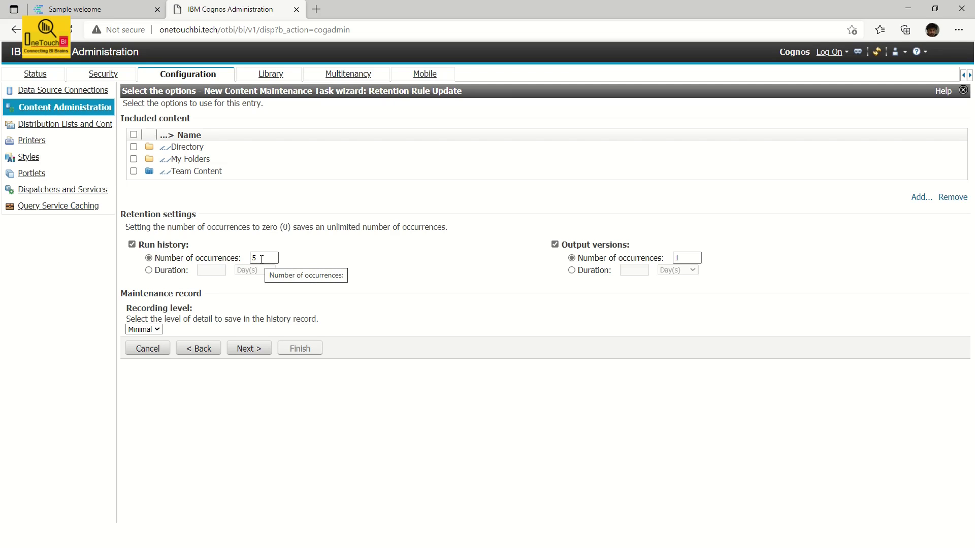
pyautogui.moveTo(261, 258); pyautogui.dragTo(245, 254)
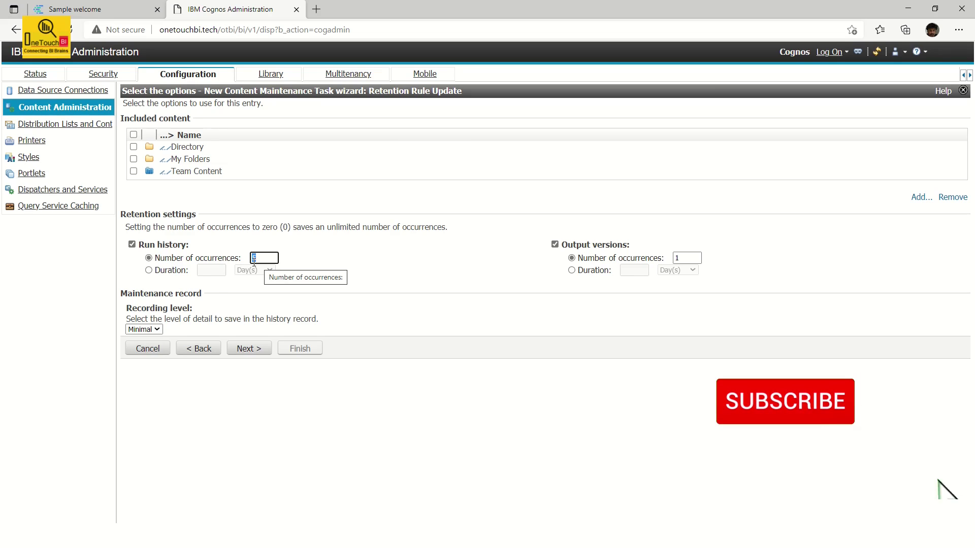
pyautogui.press('BackSpace')
pyautogui.click(316, 274)
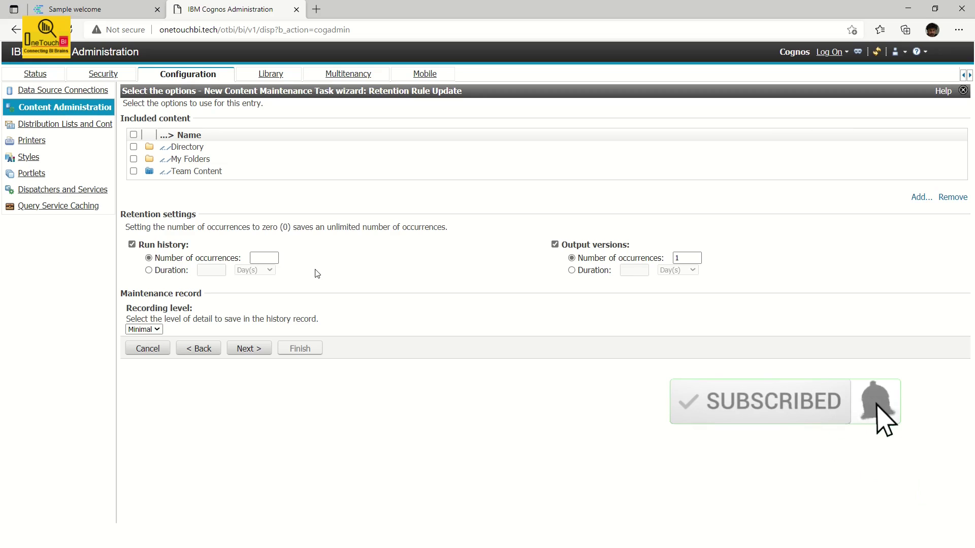
pyautogui.click(266, 257)
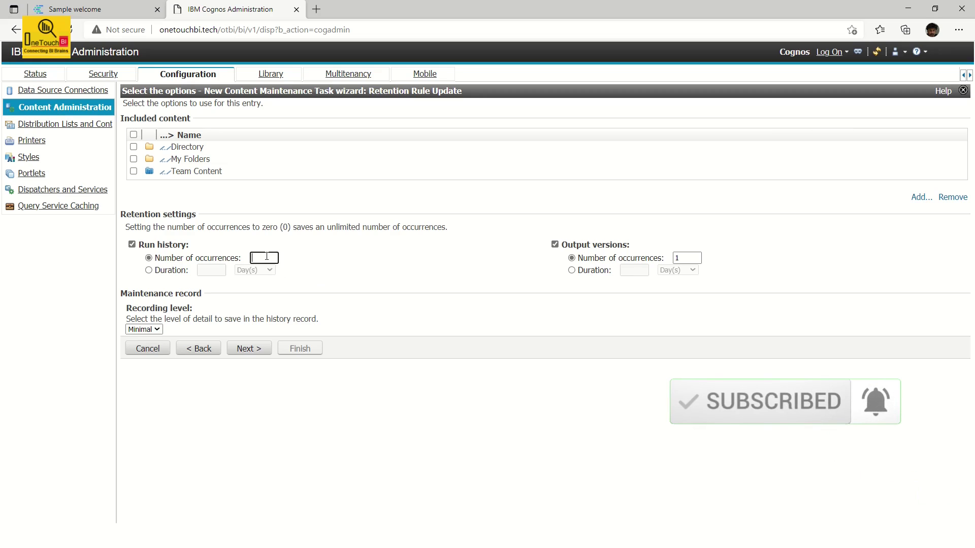
pyautogui.write('5')
pyautogui.click(389, 265)
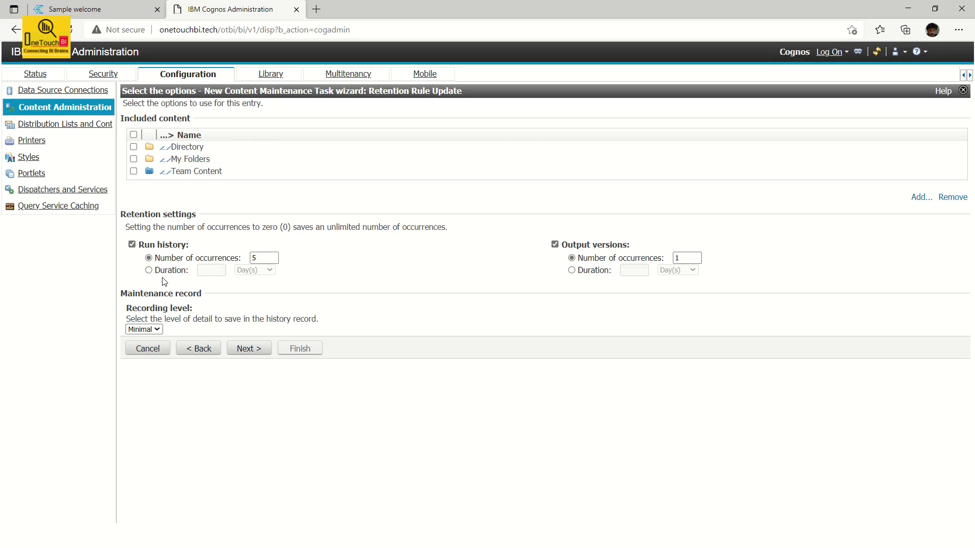
# Try duration-based retention of 7 days for run history and 1 day for output versions
pyautogui.click(149, 271)
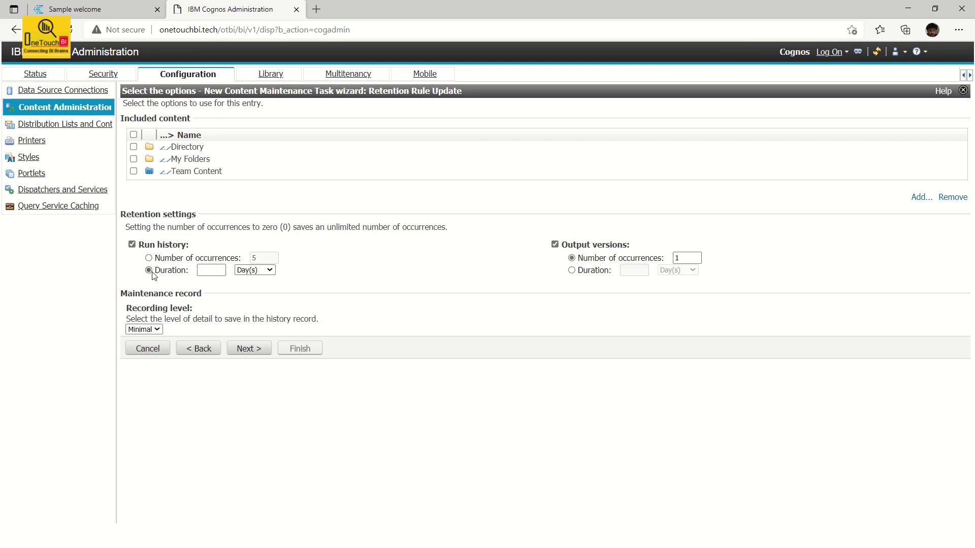
pyautogui.click(216, 268)
pyautogui.click(587, 274)
pyautogui.click(571, 270)
pyautogui.click(636, 271)
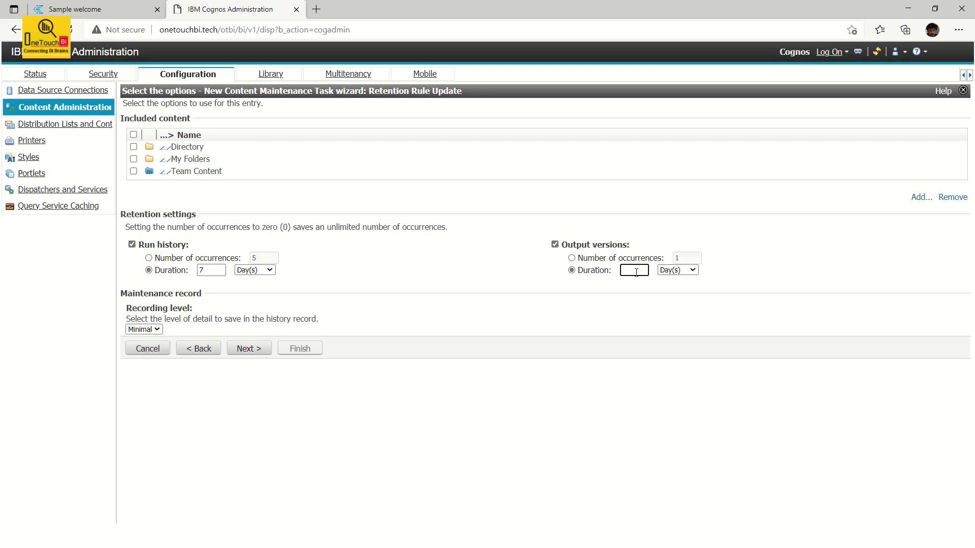
pyautogui.click(410, 272)
# Revert to 5 run-history and 1 output-version occurrences and choose save and run once
pyautogui.click(150, 258)
pyautogui.click(572, 259)
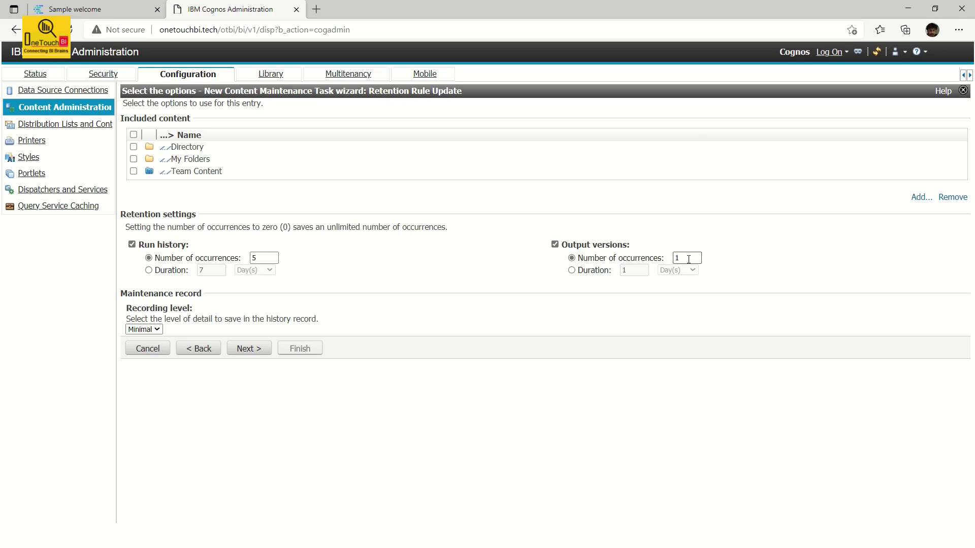
pyautogui.click(251, 349)
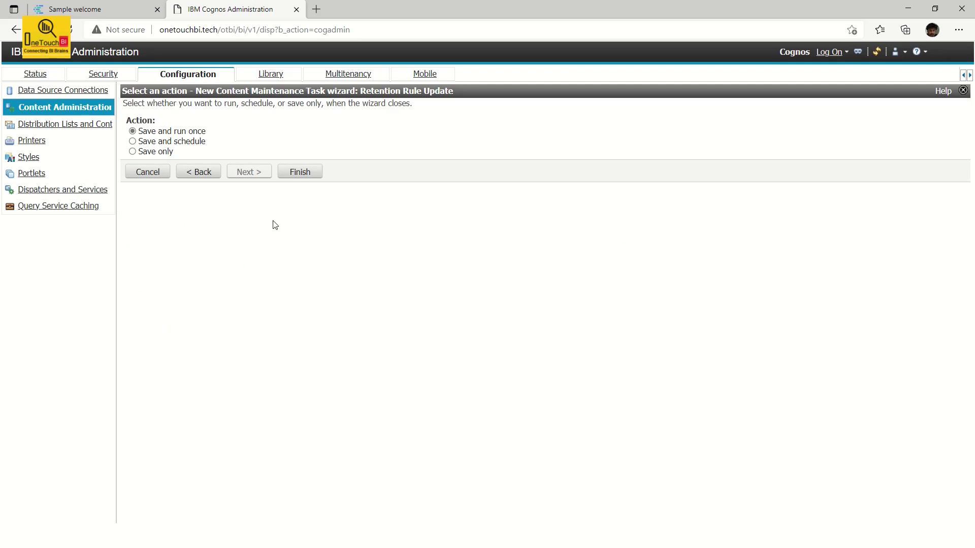
pyautogui.click(305, 176)
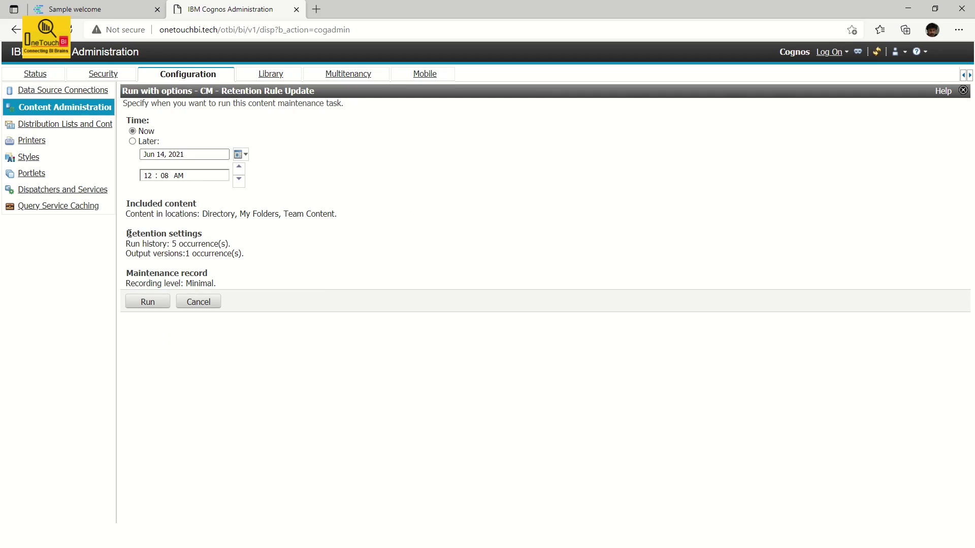
# Run CM - Retention Rule Update now with 'View the details' checked and refresh its status
pyautogui.moveTo(127, 232); pyautogui.dragTo(259, 262)
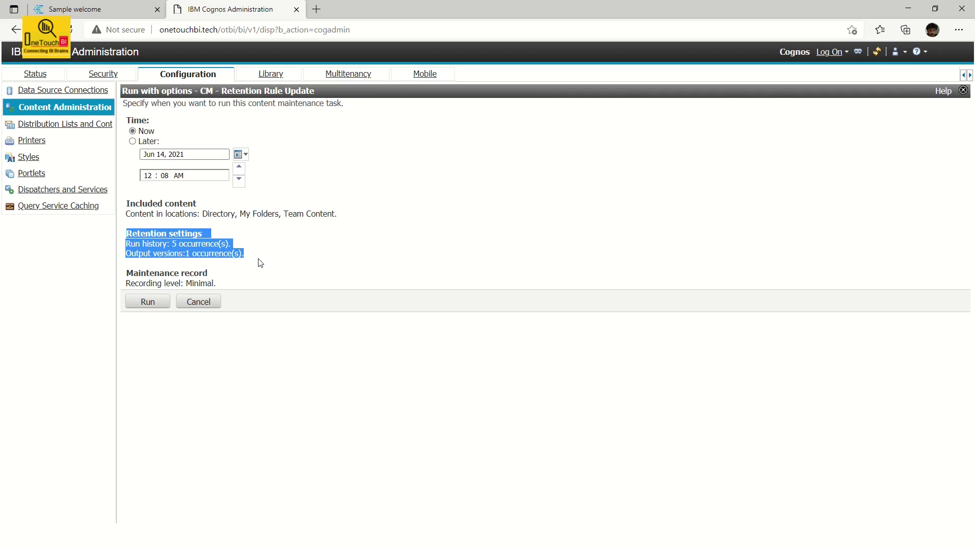
pyautogui.click(230, 268)
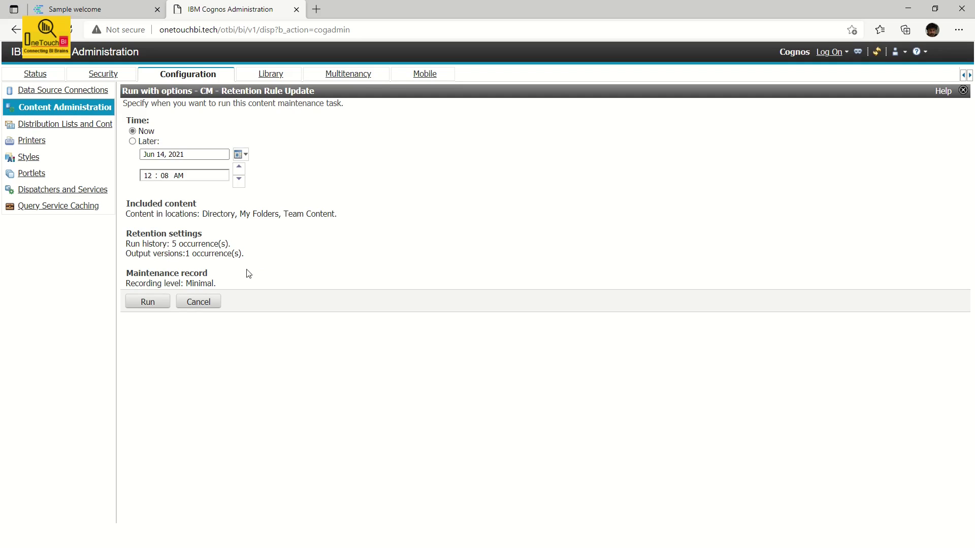
pyautogui.click(143, 303)
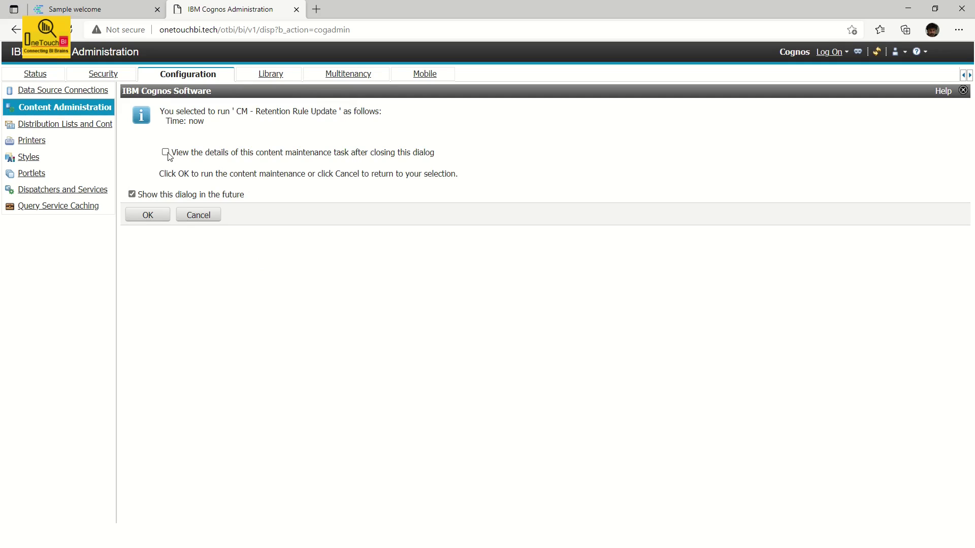
pyautogui.click(165, 152)
pyautogui.click(149, 216)
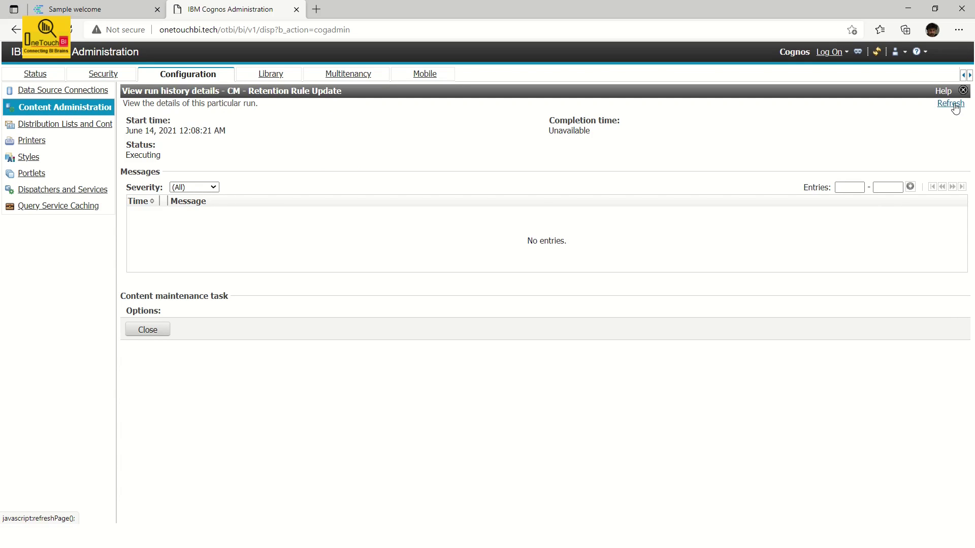
pyautogui.click(954, 106)
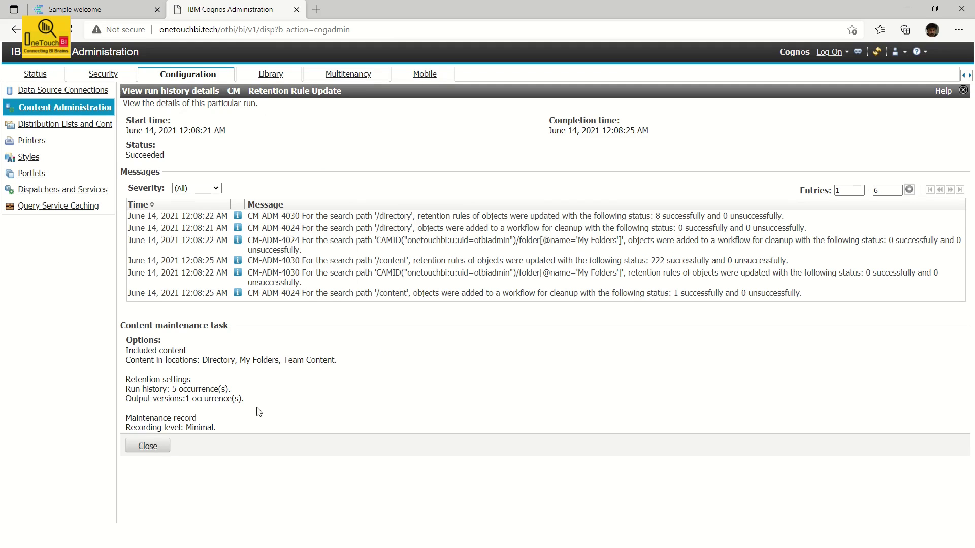
# Close the run details page after the run succeeded with six messages
pyautogui.click(147, 446)
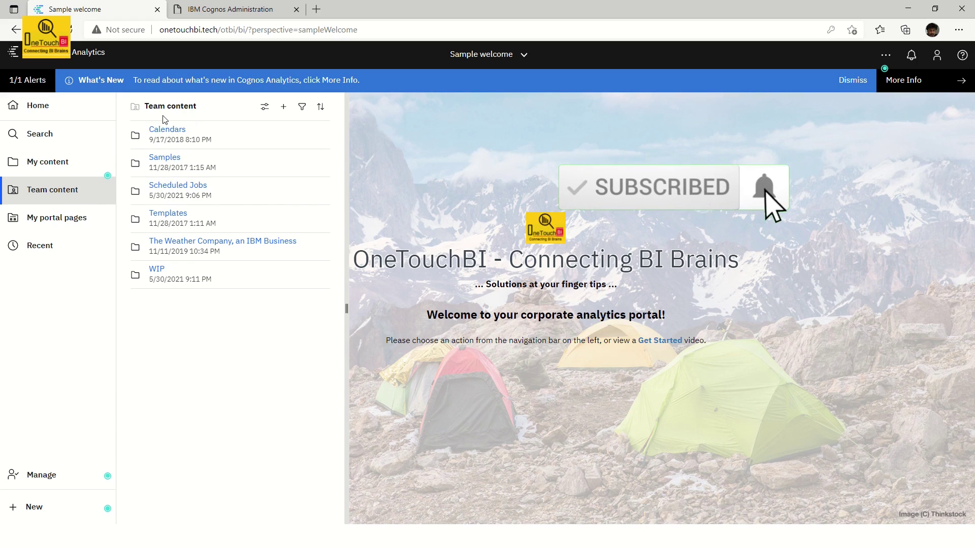
# Browse to Samples > By business function > Customer experience > Reports
pyautogui.click(164, 158)
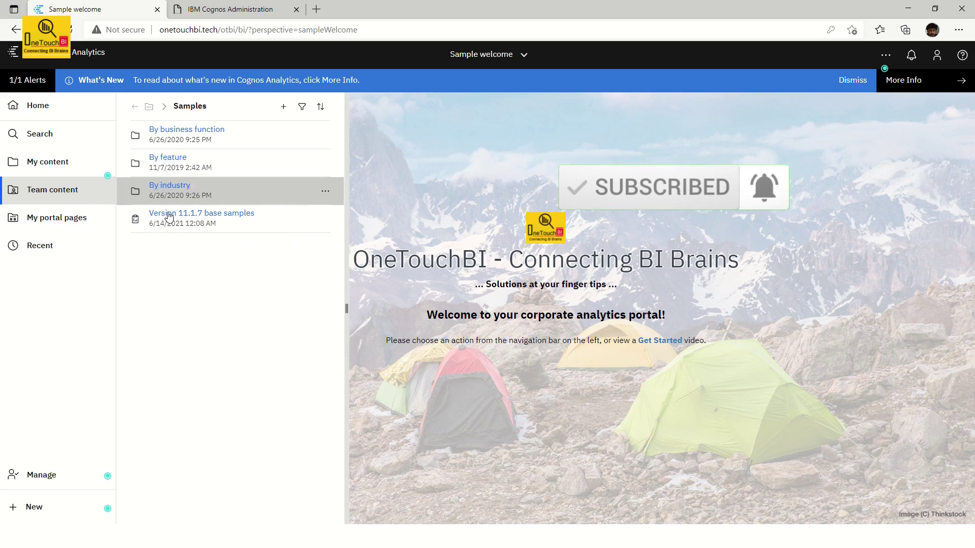
pyautogui.click(182, 132)
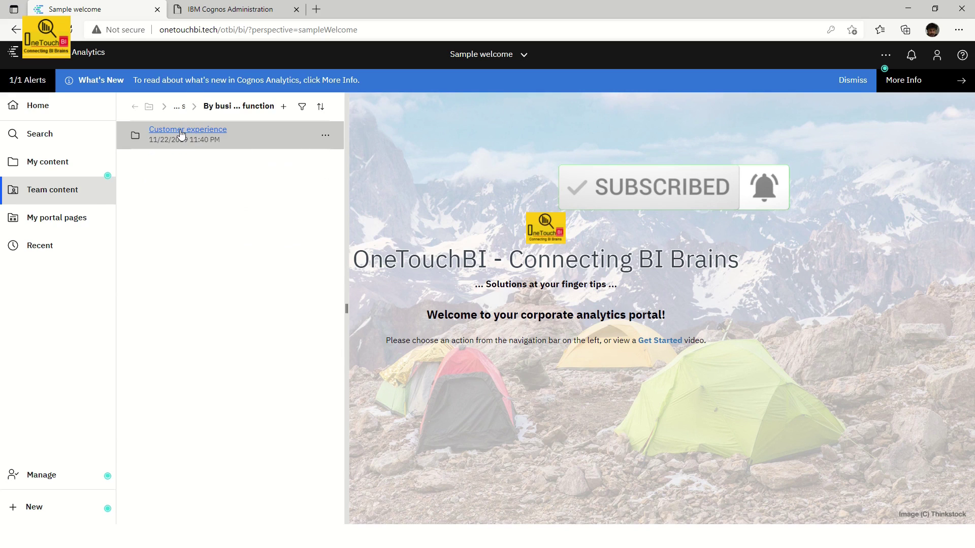
pyautogui.click(180, 133)
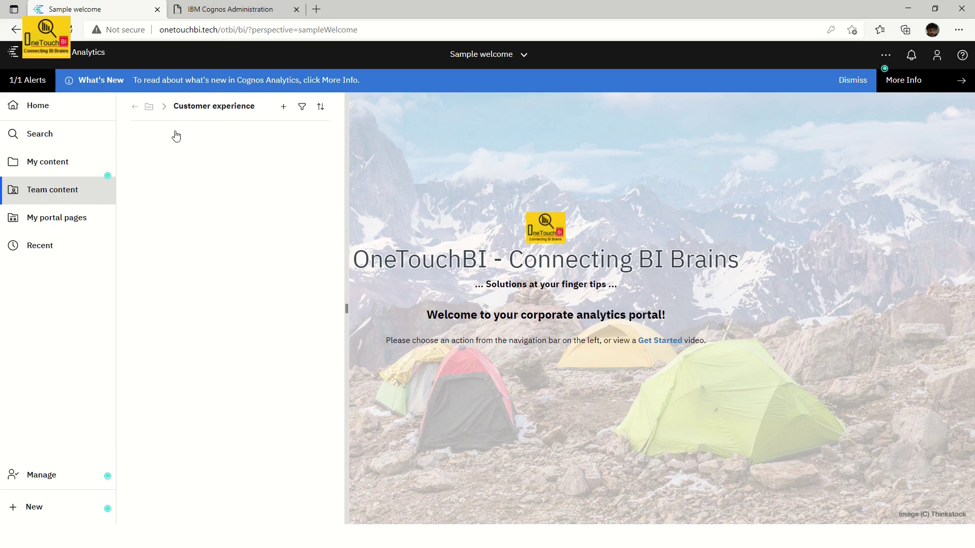
pyautogui.click(163, 186)
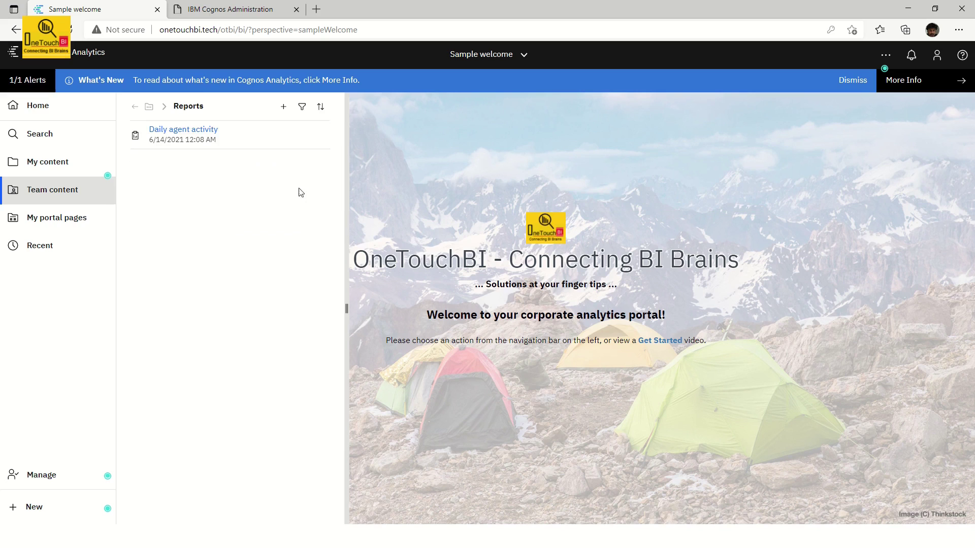
# Review Daily agent activity's Report properties: 5 run-history occurrences and 1 output version
pyautogui.click(325, 139)
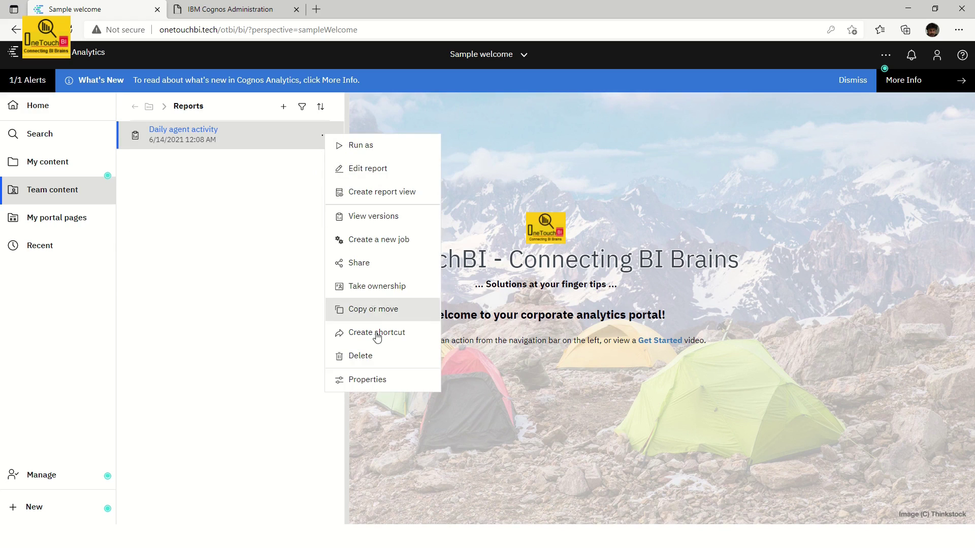
pyautogui.click(330, 376)
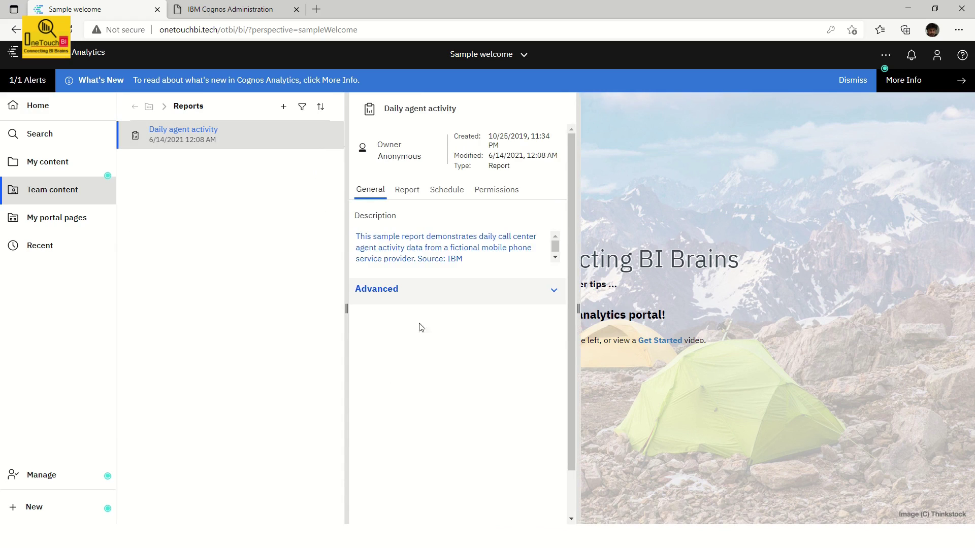
pyautogui.click(408, 298)
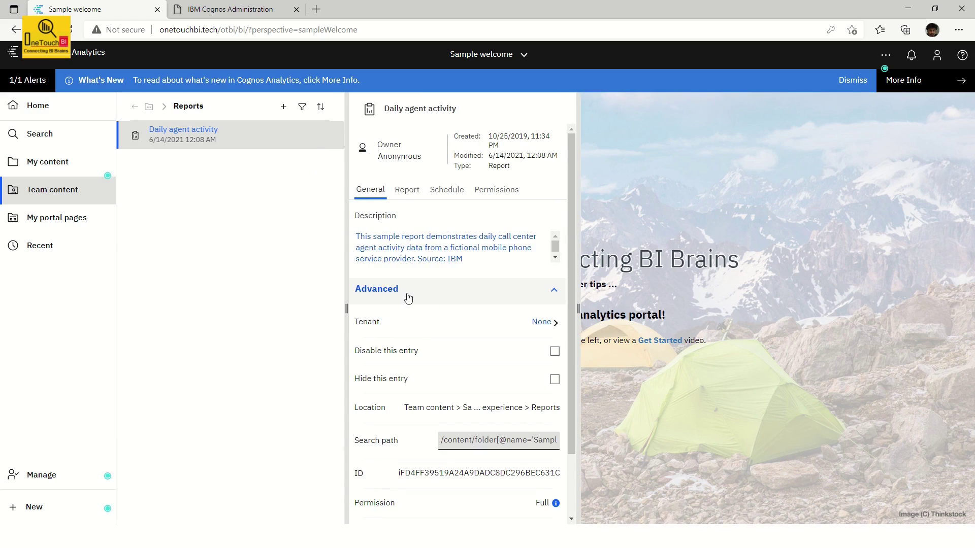
pyautogui.click(405, 191)
pyautogui.click(428, 329)
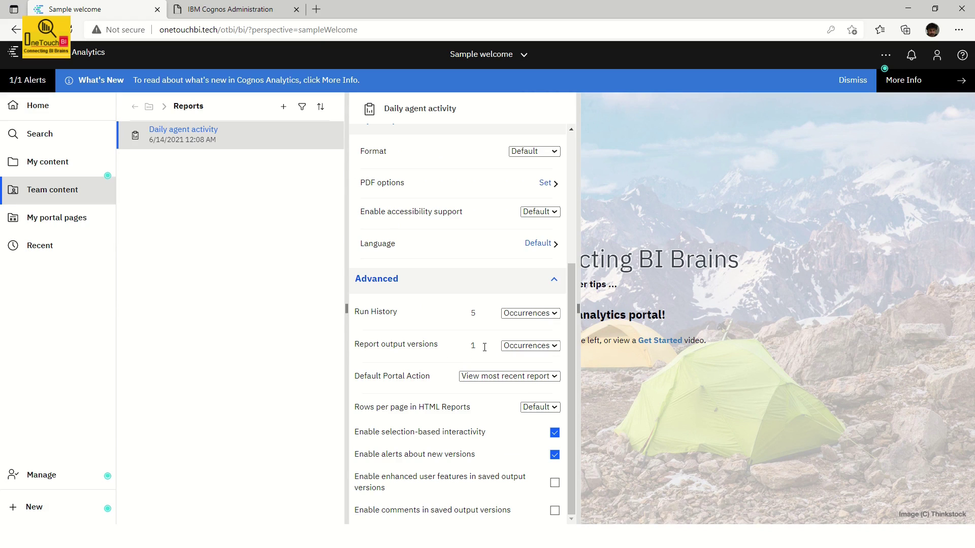
pyautogui.press('Escape')
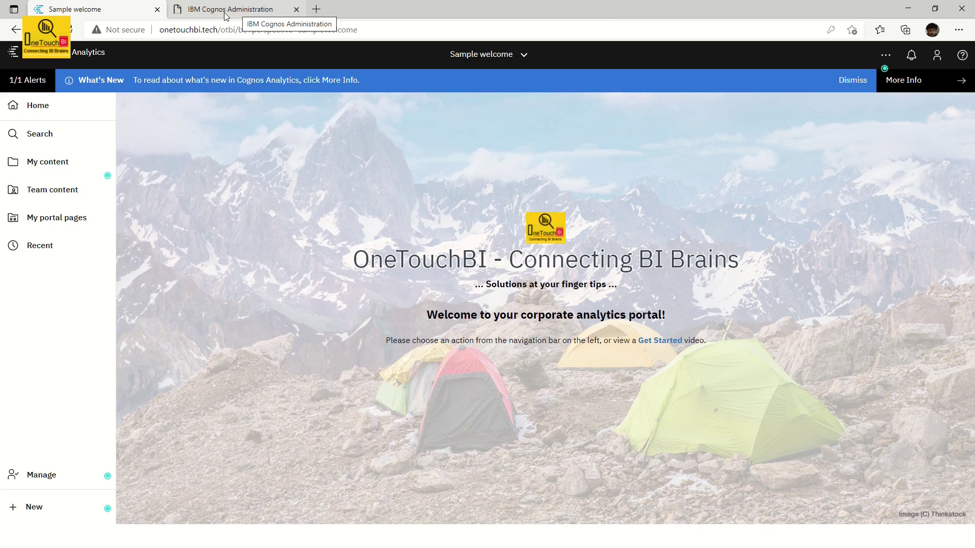
# Set CM - Retention Rule Update to keep run history for 7 days
pyautogui.click(226, 10)
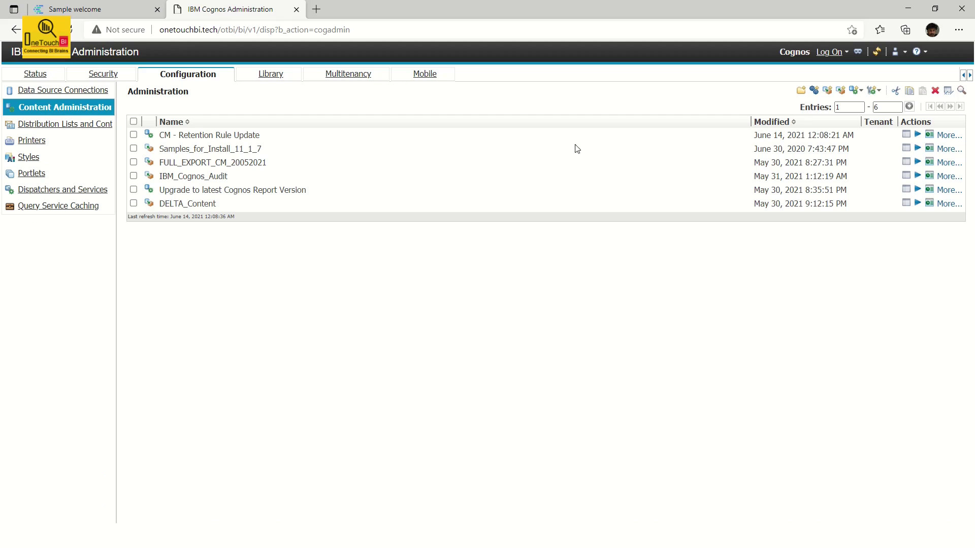
pyautogui.click(906, 135)
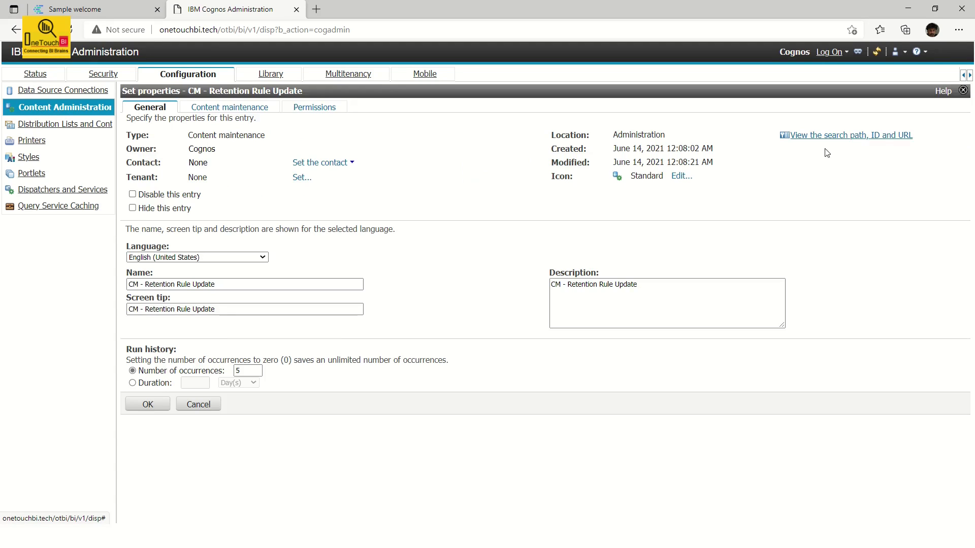
pyautogui.click(246, 113)
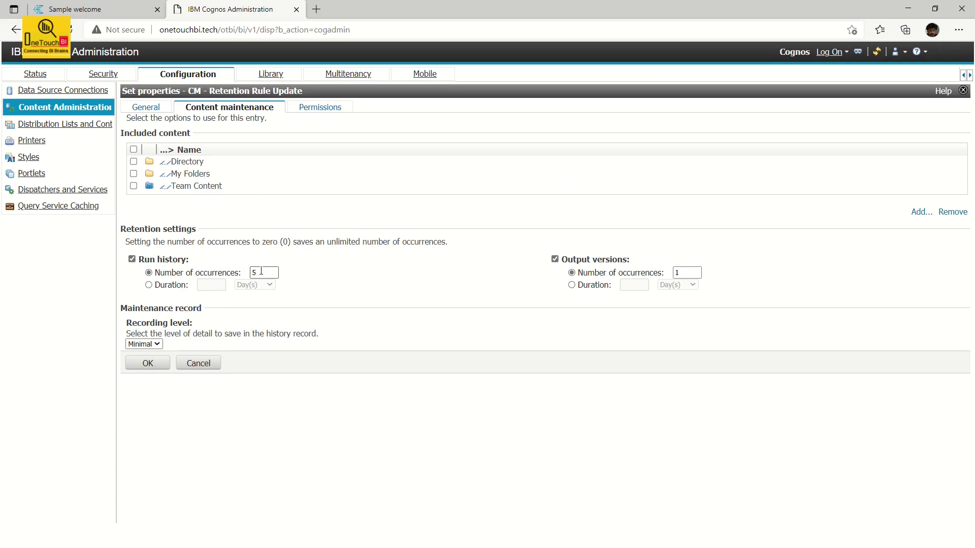
pyautogui.click(149, 286)
pyautogui.click(210, 285)
pyautogui.write('1')
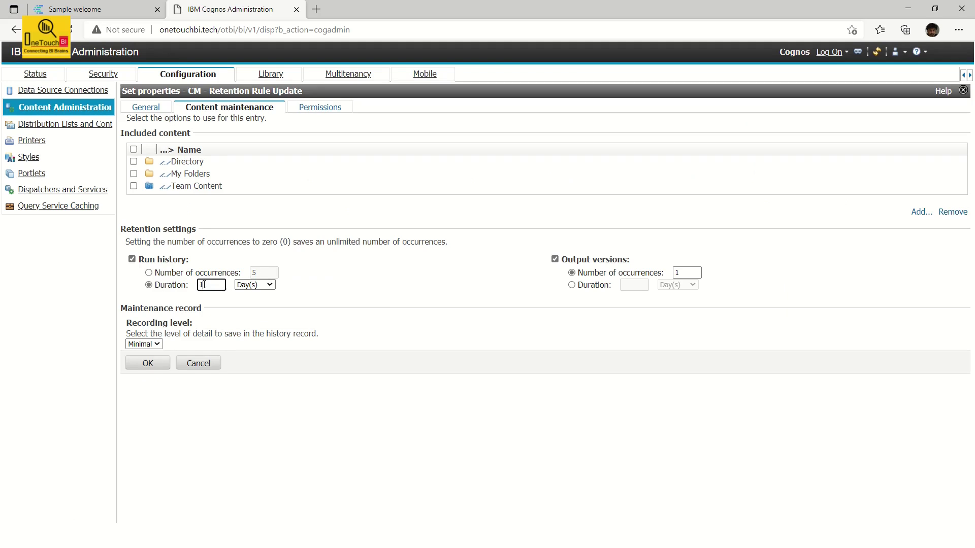
pyautogui.moveTo(216, 285); pyautogui.dragTo(185, 290)
pyautogui.write('7')
pyautogui.click(584, 290)
# Set output versions retention to 1 day and save the task properties
pyautogui.click(584, 290)
pyautogui.click(632, 286)
pyautogui.write('1')
pyautogui.click(154, 363)
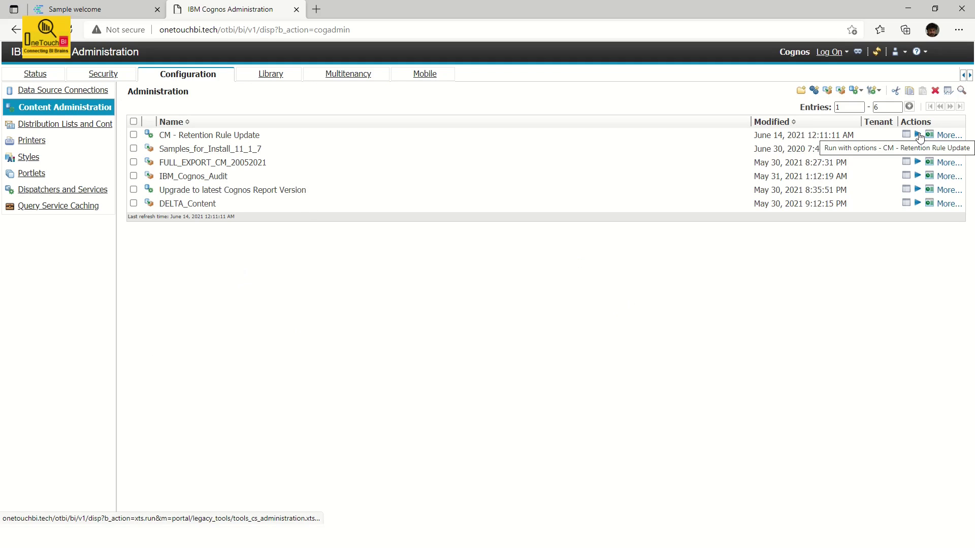
# Rerun CM - Retention Rule Update with 'View the details', confirm success, and return to the portal
pyautogui.click(917, 135)
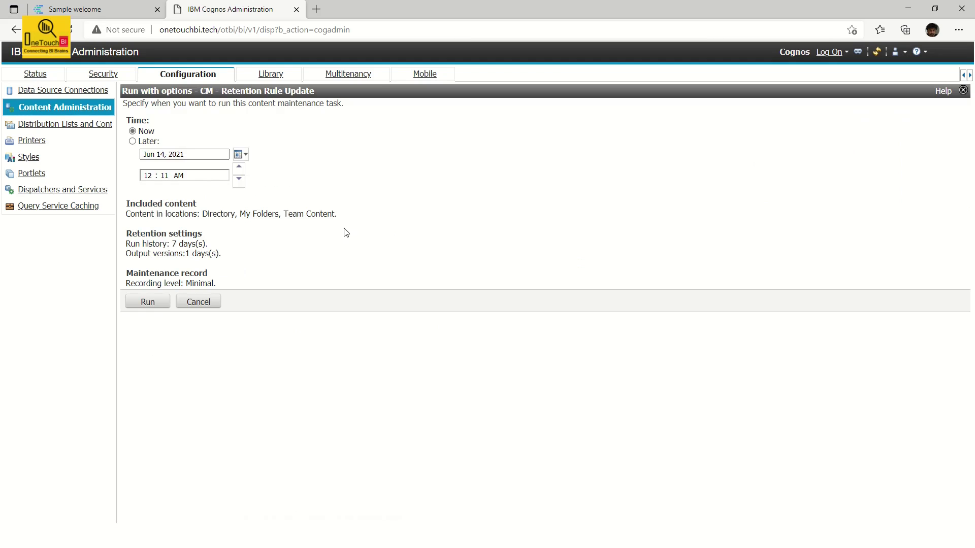
pyautogui.click(160, 302)
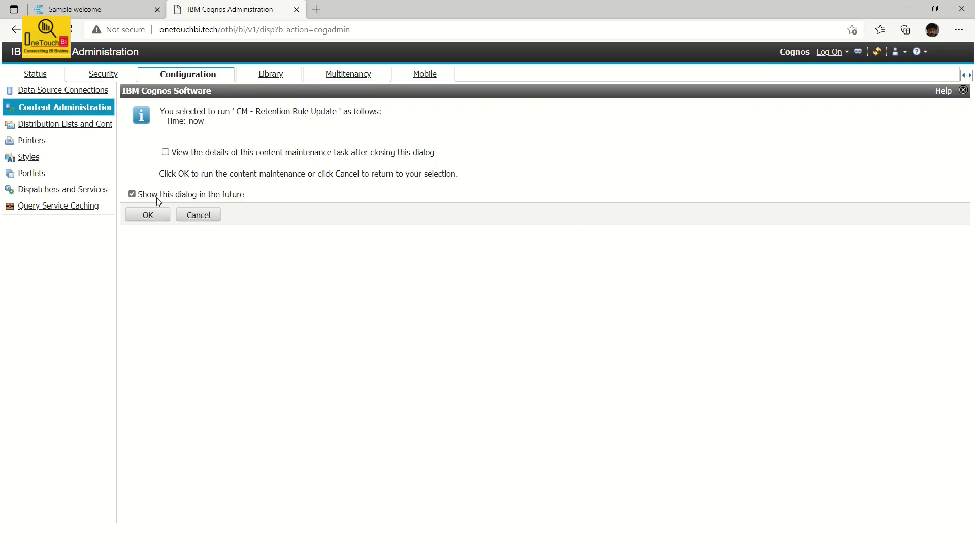
pyautogui.click(165, 151)
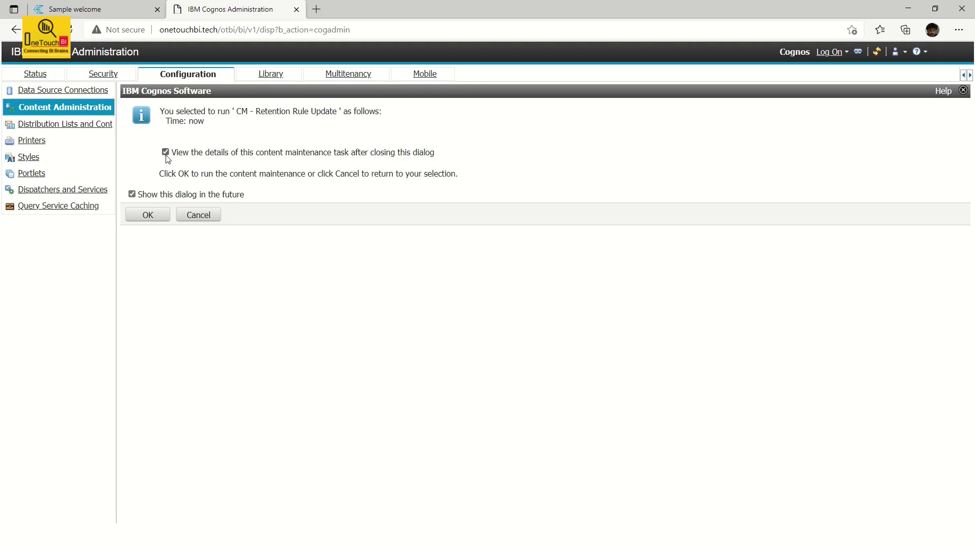
pyautogui.click(147, 215)
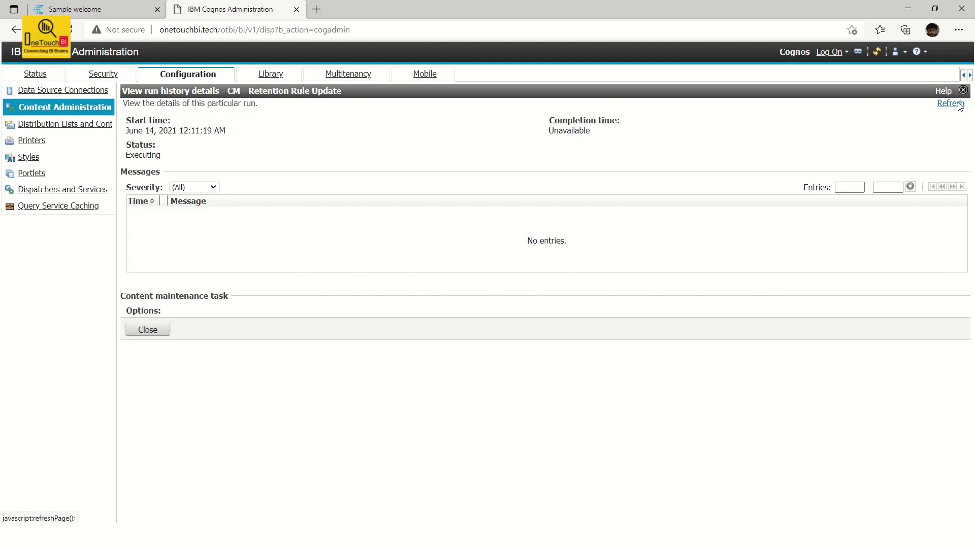
pyautogui.click(952, 103)
pyautogui.click(152, 447)
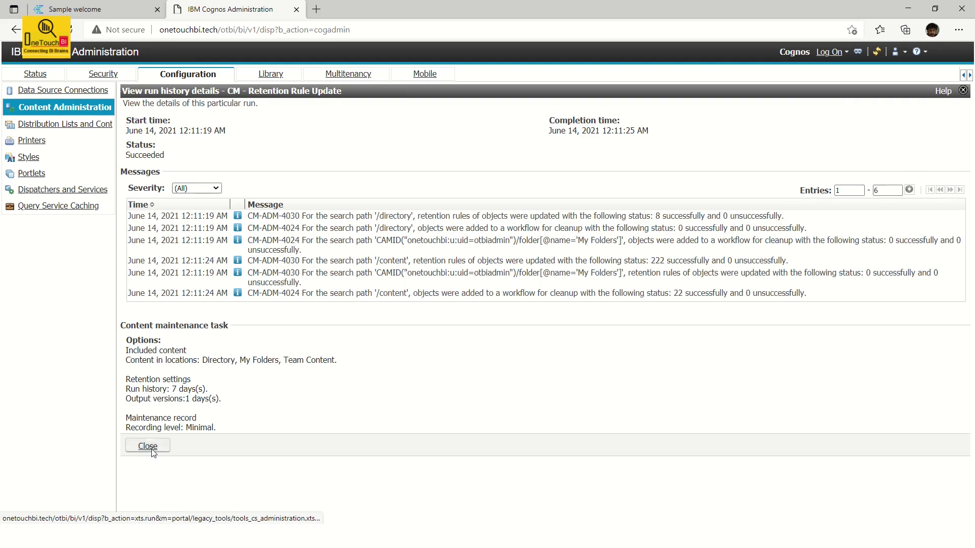
pyautogui.click(78, 10)
# Confirm Daily agent activity's Report properties show 7 days run history and 1 day output versions
pyautogui.click(47, 189)
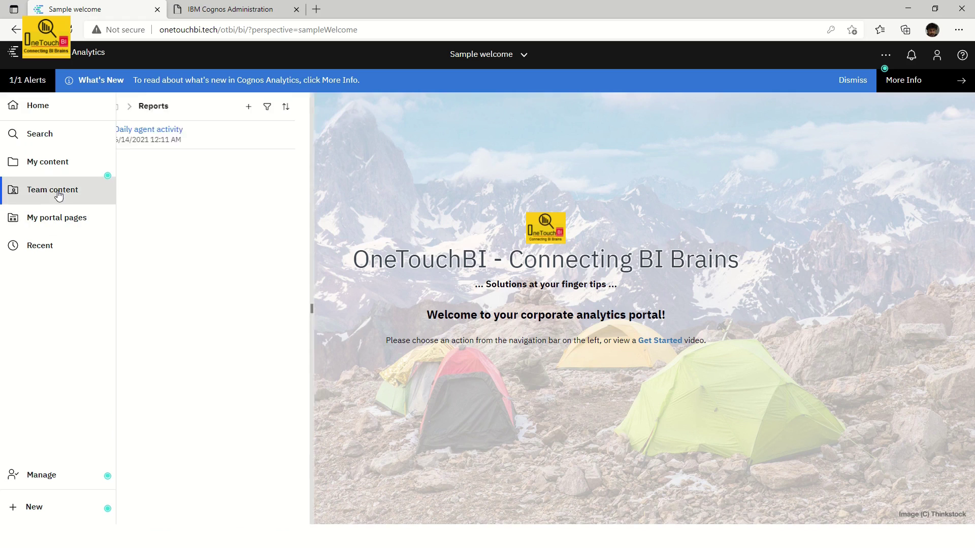
pyautogui.click(323, 138)
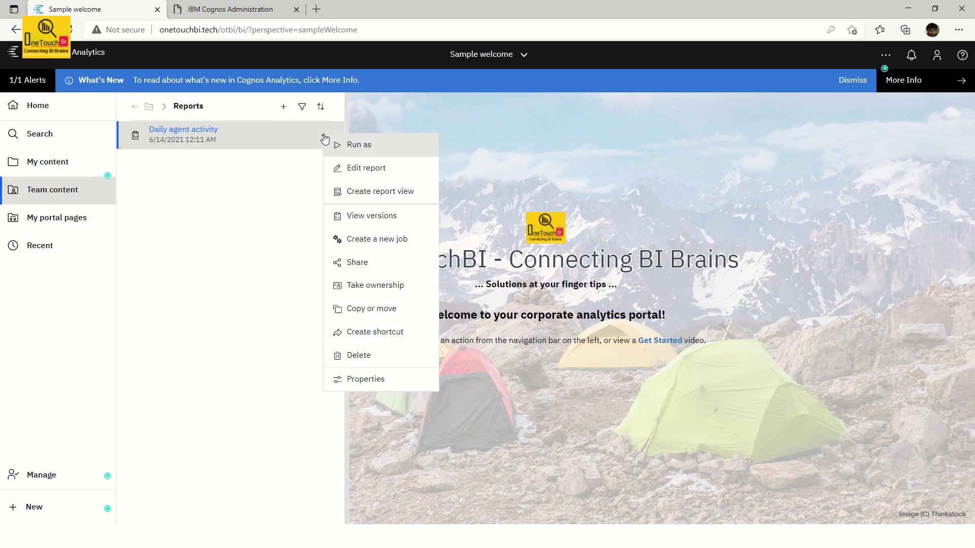
pyautogui.click(365, 386)
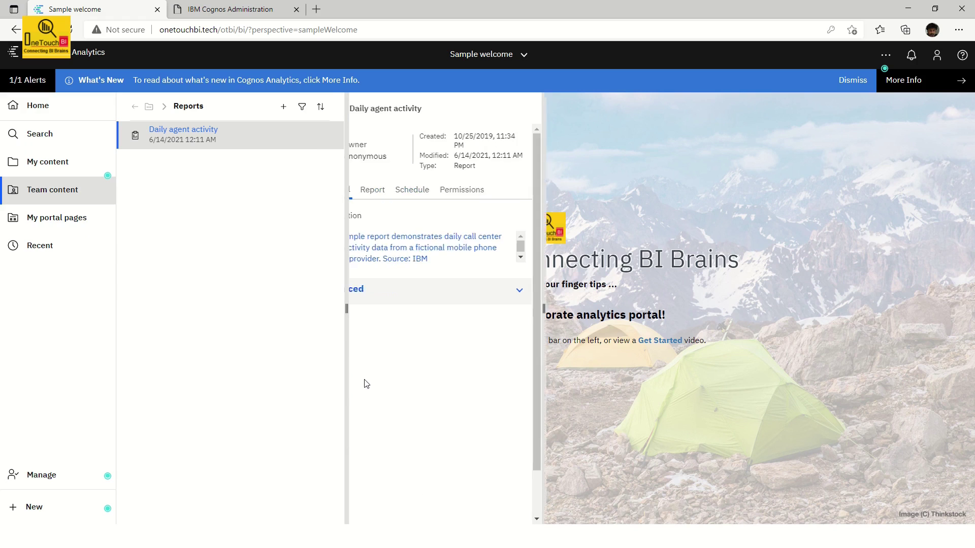
pyautogui.click(411, 192)
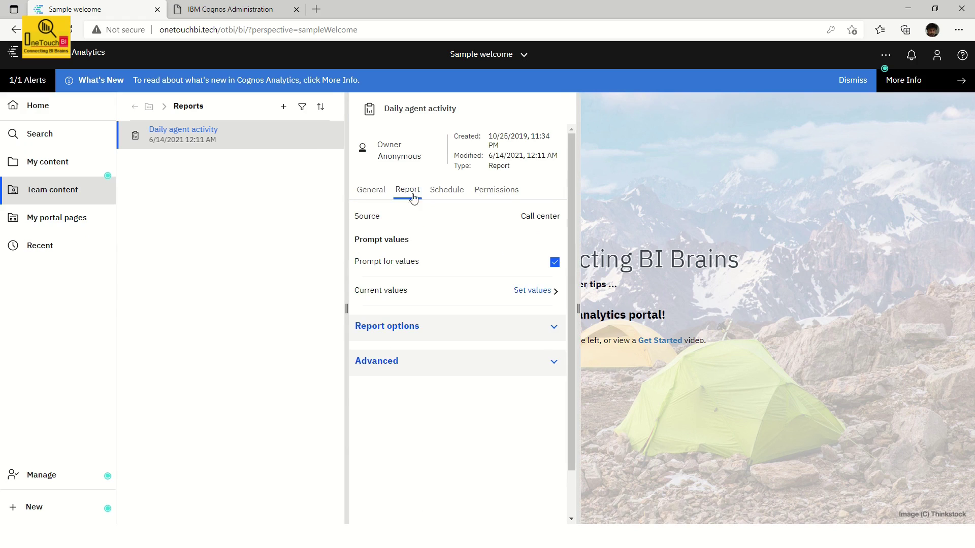
pyautogui.click(424, 371)
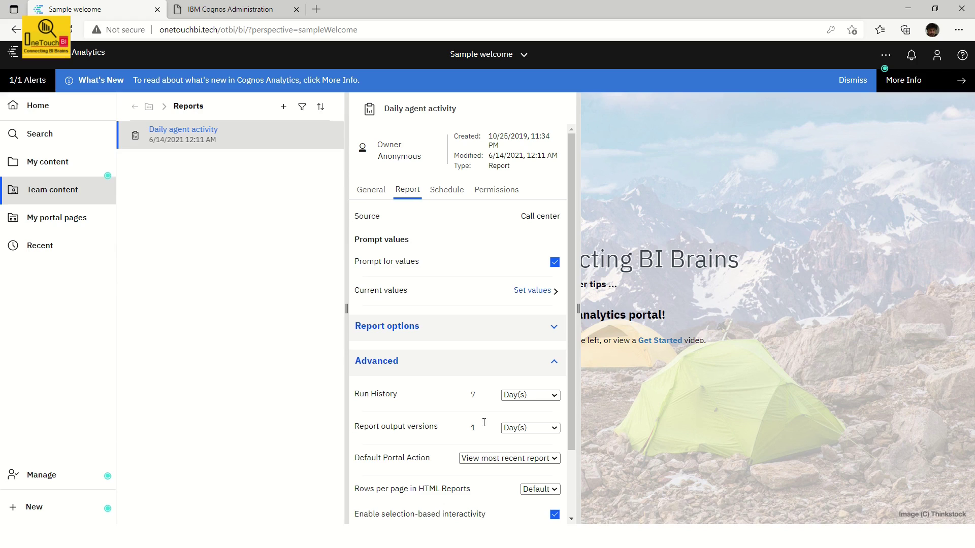
pyautogui.click(711, 294)
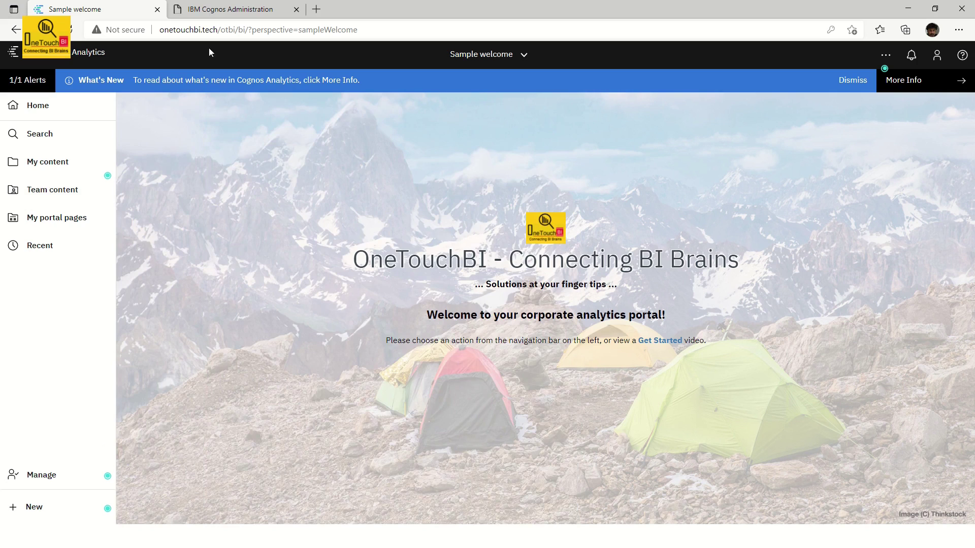
pyautogui.click(217, 11)
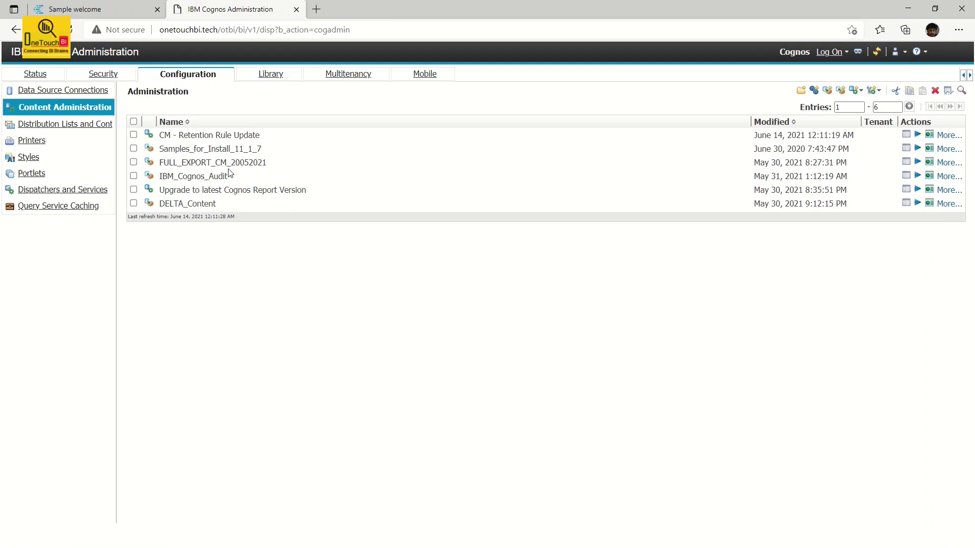
# Create a new export named CM_FULL_CONTENT_EXPORT, copying that name into the description and screen tip fields
pyautogui.click(827, 92)
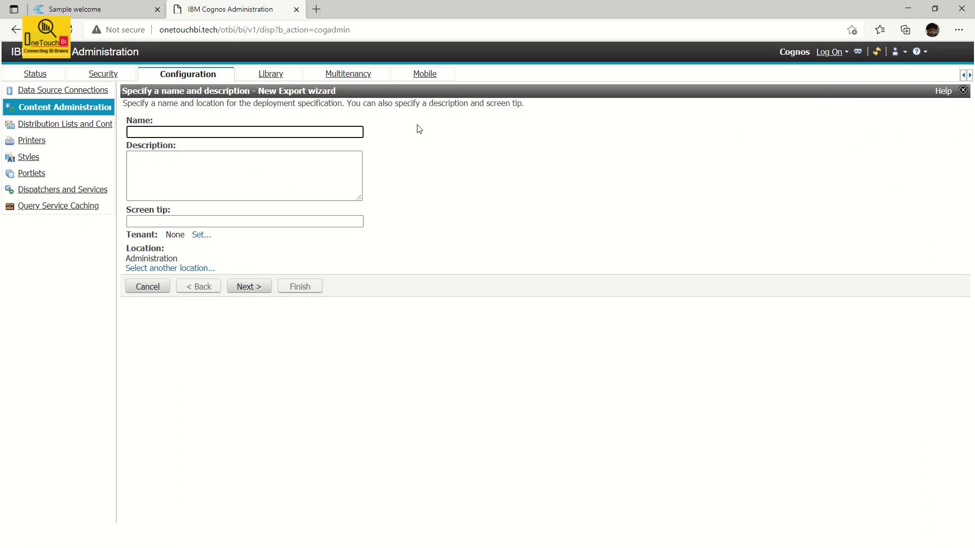
pyautogui.write('CM_FULL_CONTENT_EXPORT')
pyautogui.hotkey('ctrl', 'a')
pyautogui.hotkey('ctrl', 'c')
pyautogui.click(318, 170)
pyautogui.hotkey('ctrl', 'v')
pyautogui.click(288, 220)
pyautogui.hotkey('ctrl', 'v')
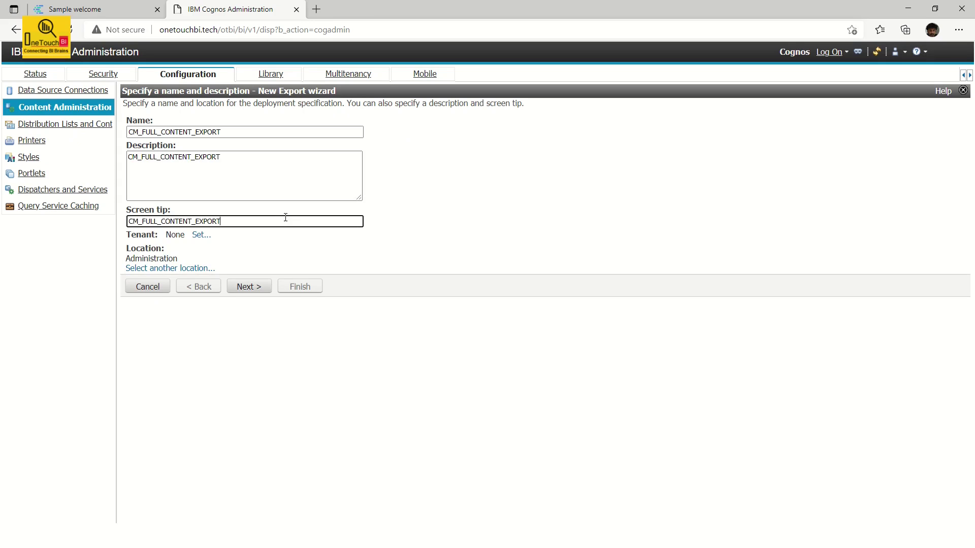
pyautogui.click(258, 291)
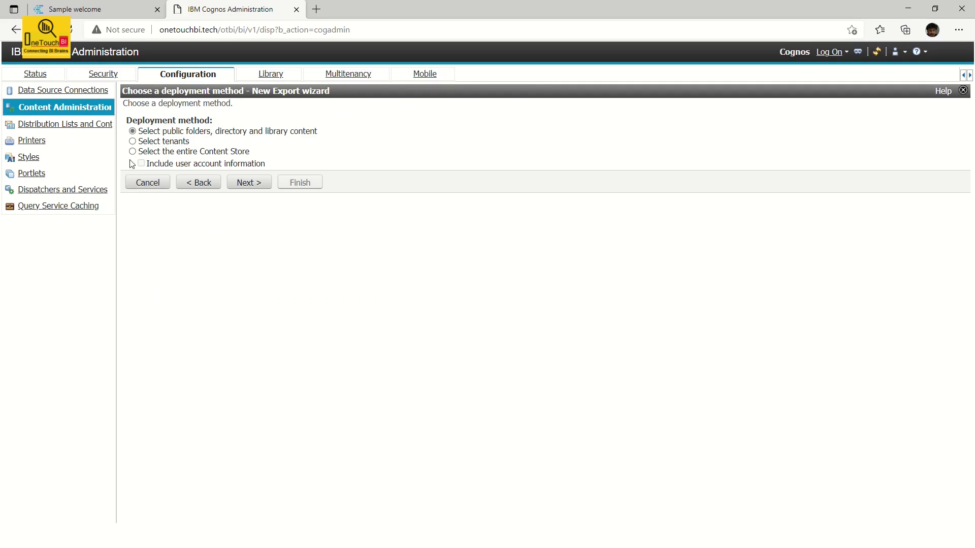
# Set the export to cover the entire Content Store, including user account information
pyautogui.click(132, 152)
pyautogui.click(141, 163)
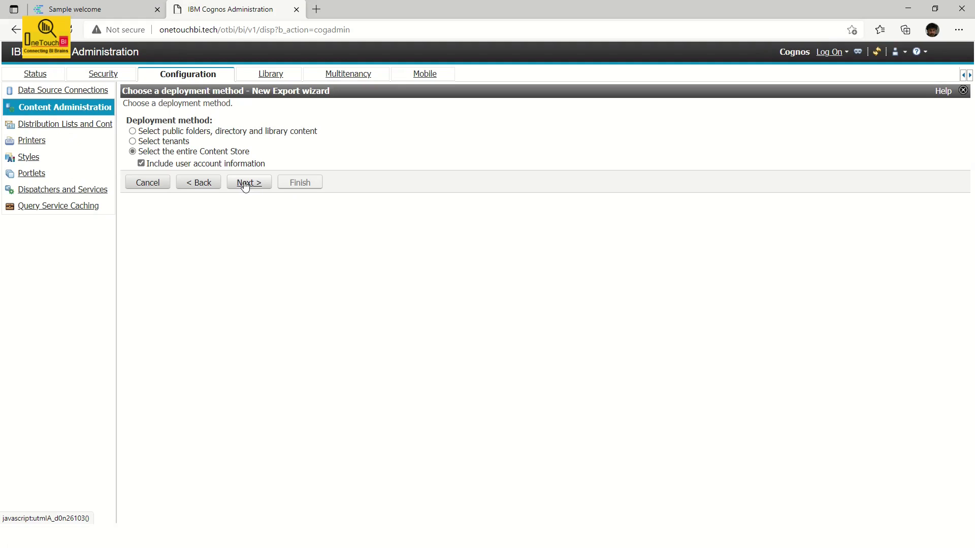
pyautogui.click(244, 185)
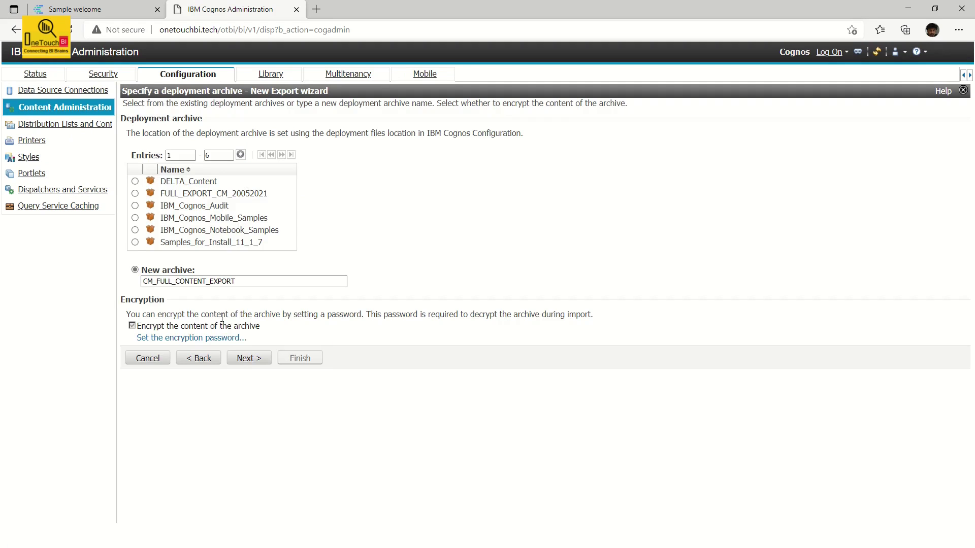
# Set and confirm the archive's encryption password, then continue past the summary
pyautogui.click(243, 360)
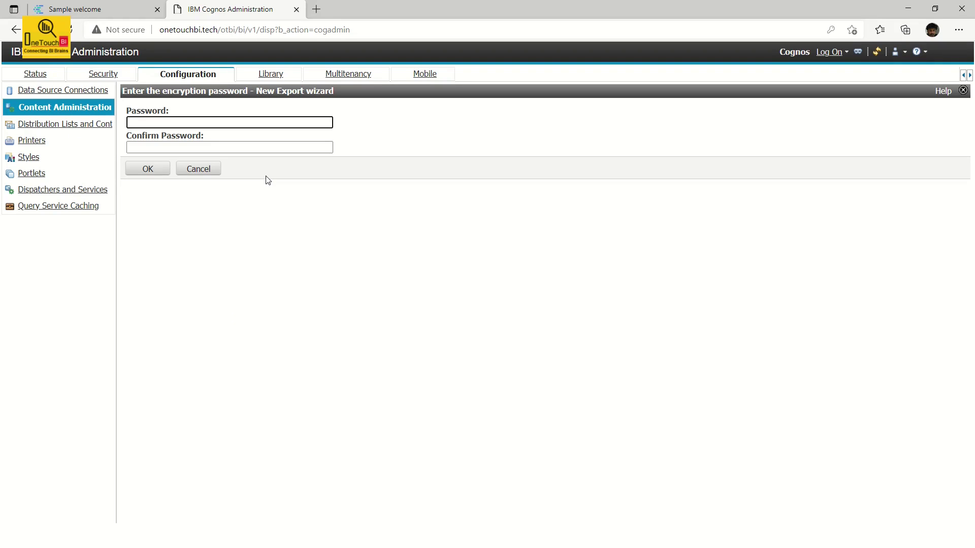
pyautogui.write('************')
pyautogui.press('Tab')
pyautogui.write('********')
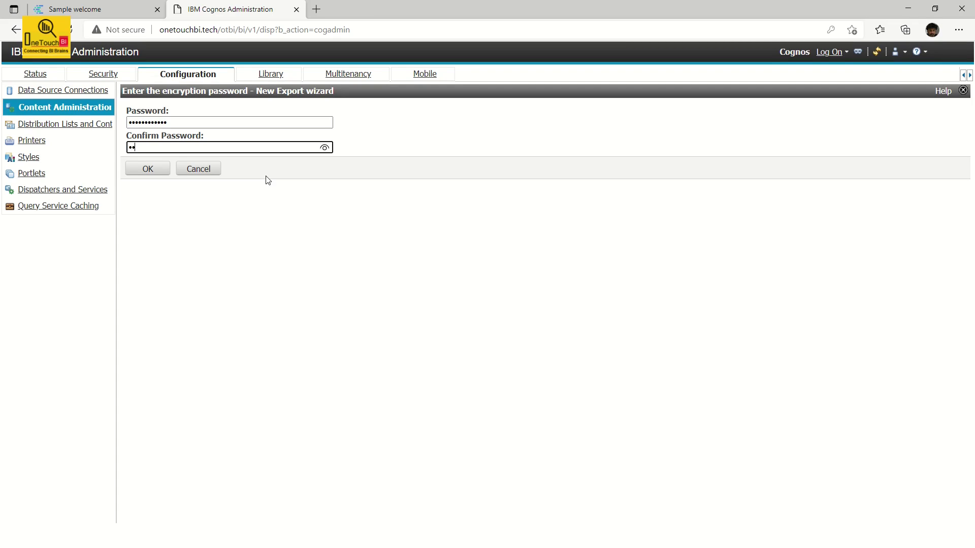
pyautogui.write('****')
pyautogui.click(147, 169)
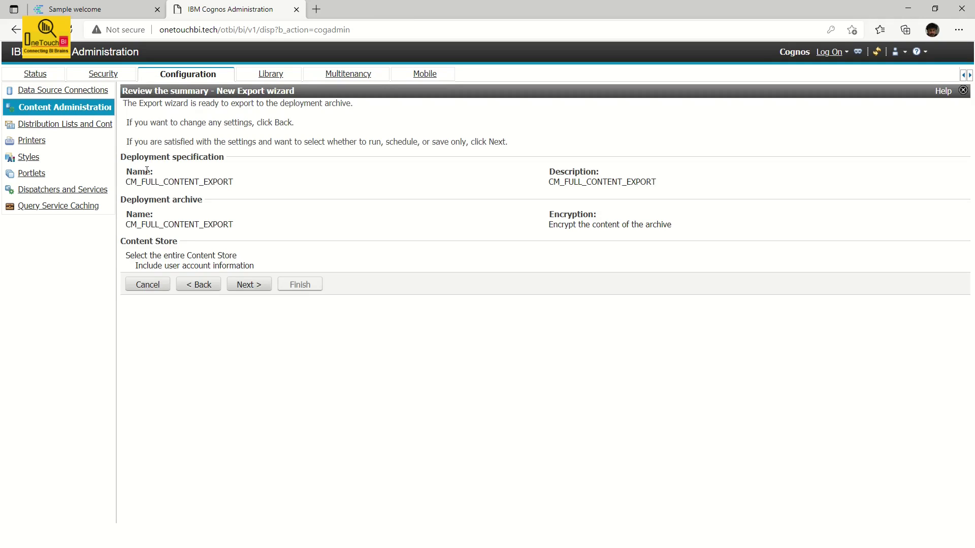
pyautogui.click(254, 288)
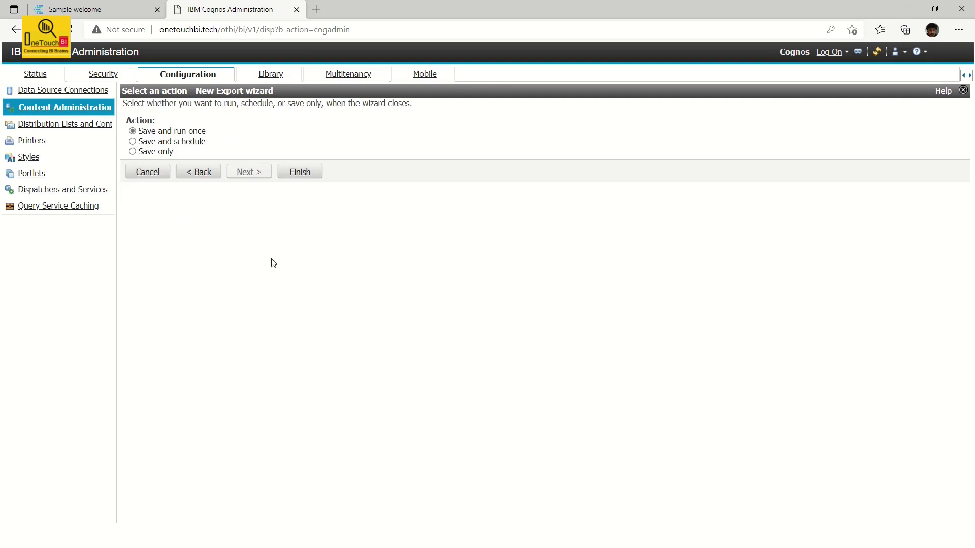
# Save and run the export once now with details shown, refreshing until it reports Succeeded
pyautogui.click(300, 174)
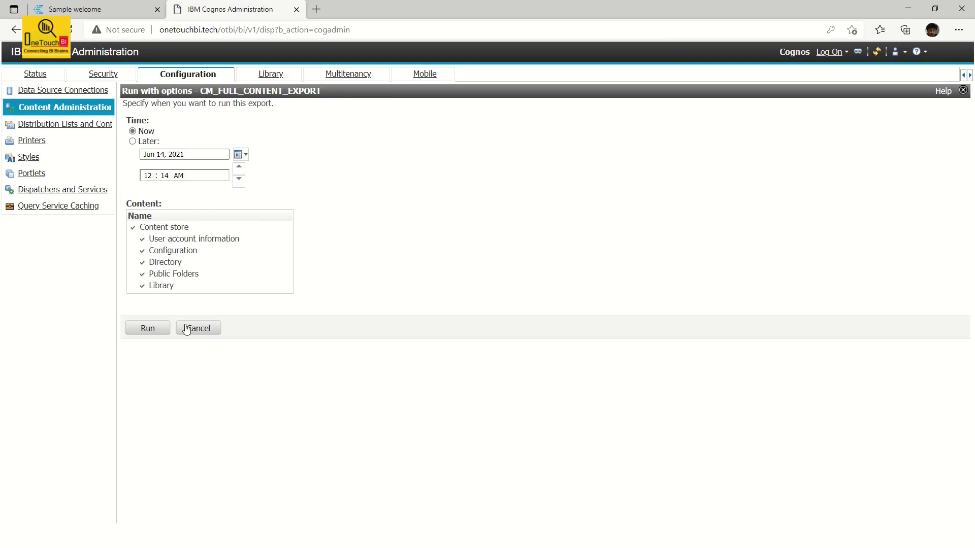
pyautogui.click(147, 333)
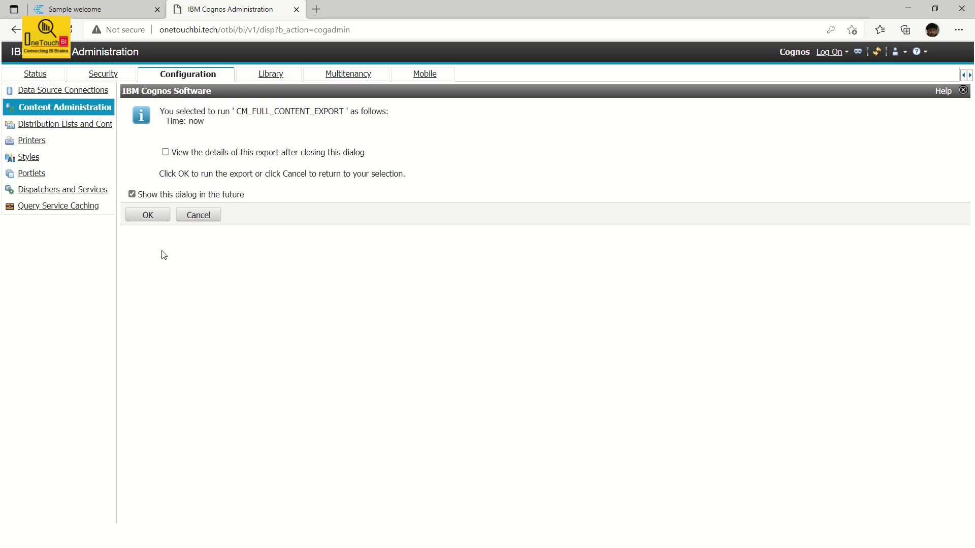
pyautogui.click(166, 152)
pyautogui.click(148, 215)
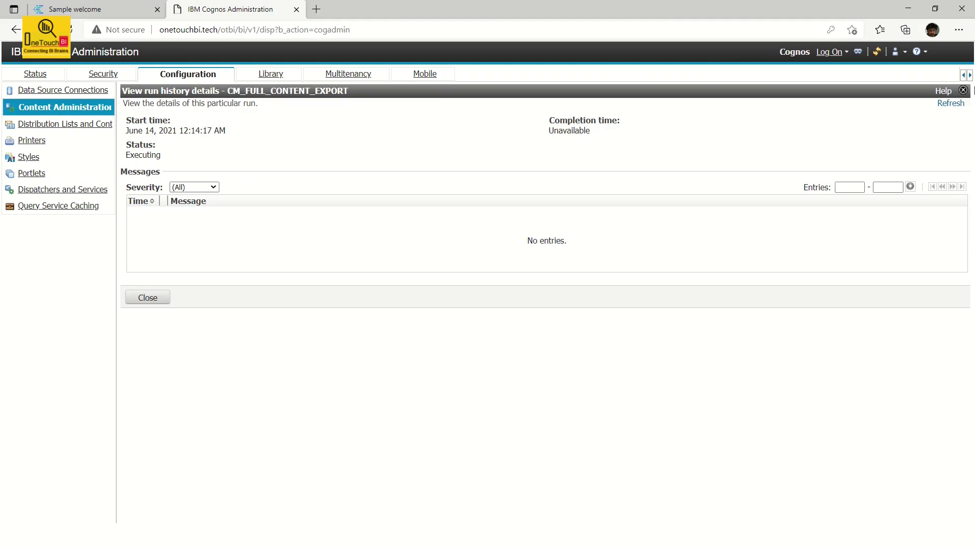
pyautogui.click(949, 104)
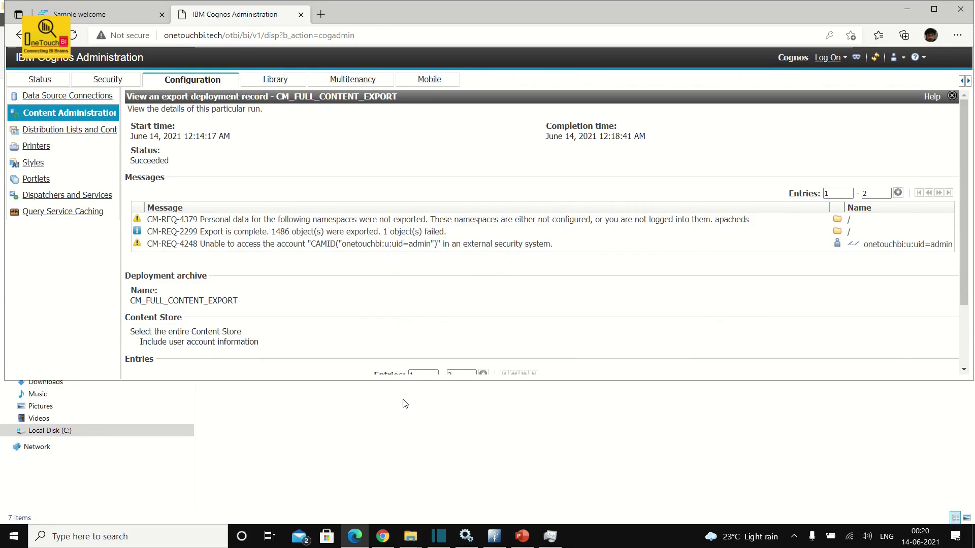
# Verify CM_FULL_CONTENT_EXPORT.zip (2,71,391 KB) is in the deployment folder, then go back to Cognos in Edge
pyautogui.hotkey('alt', 'Tab')
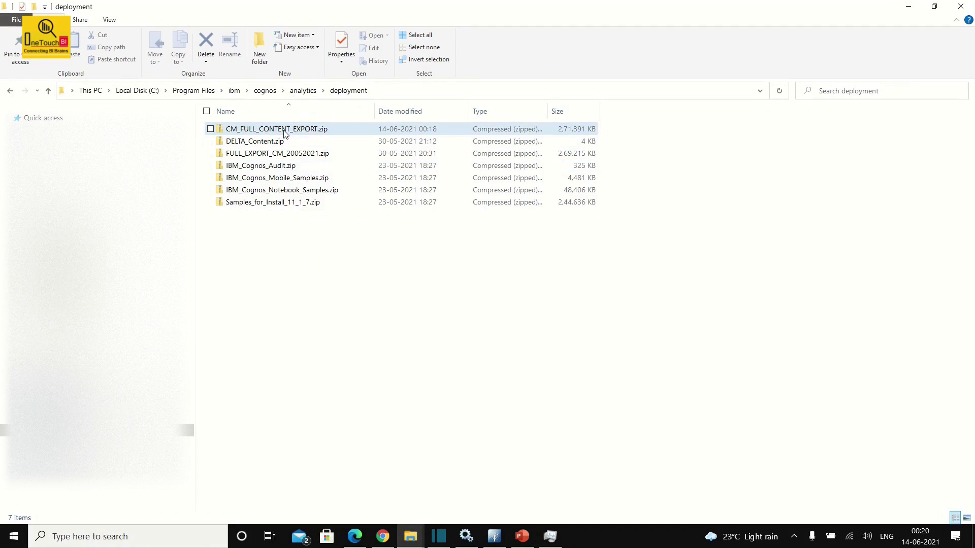
pyautogui.click(315, 131)
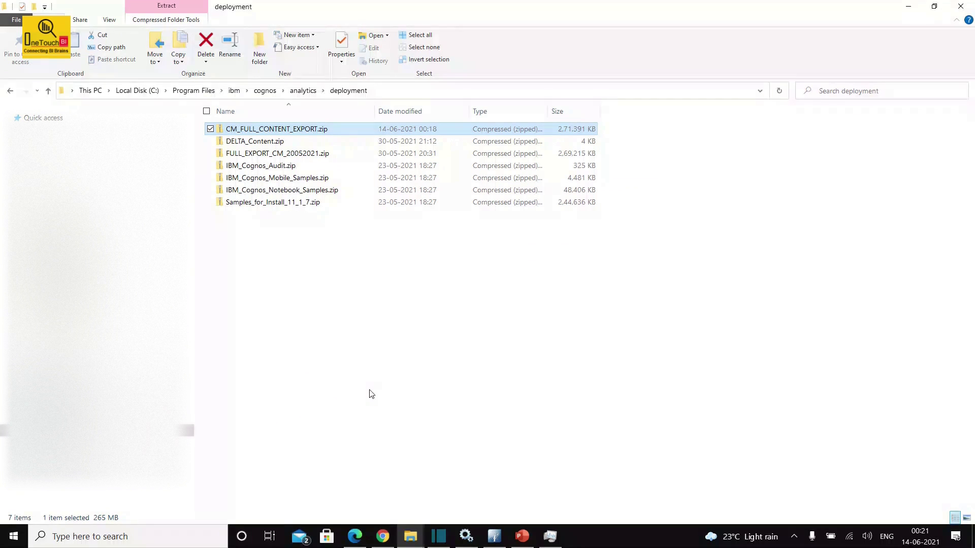
pyautogui.moveTo(380, 541)
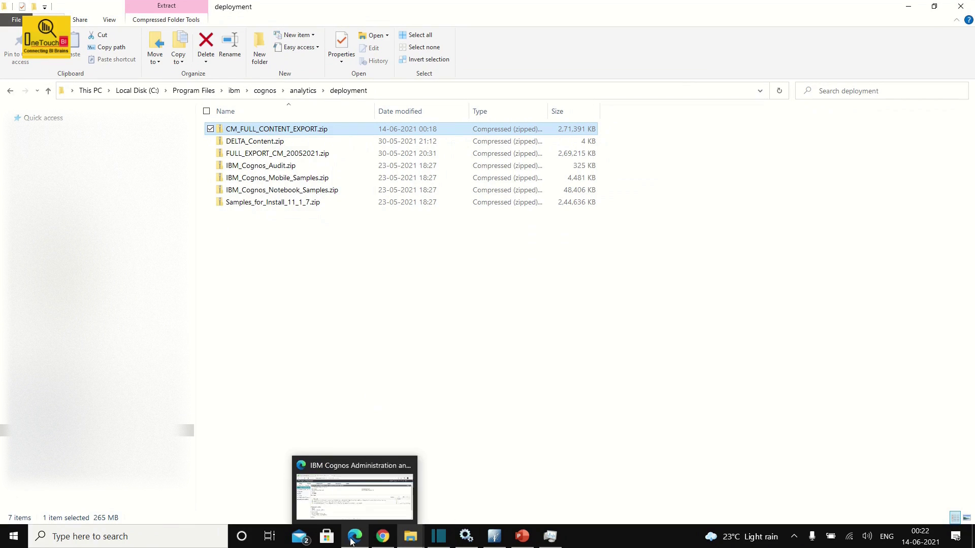
pyautogui.click(355, 537)
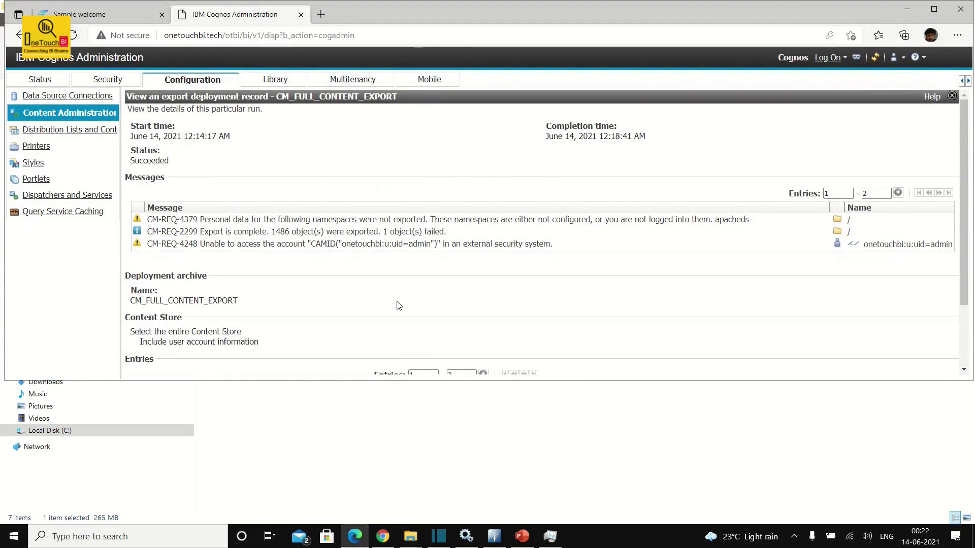